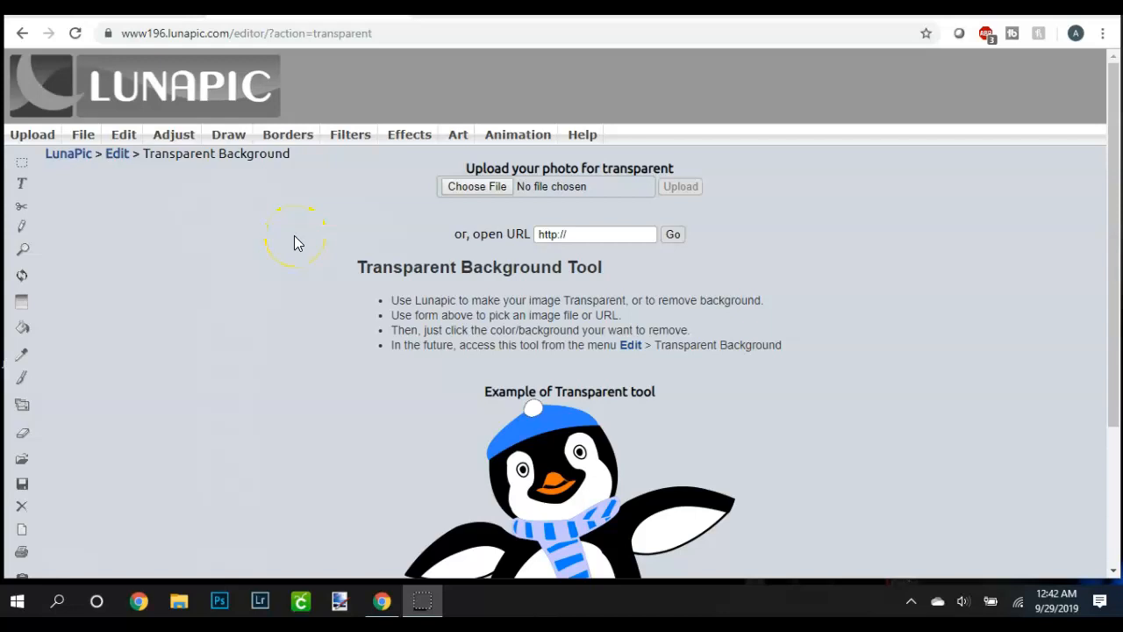
# Upload the photo teemu2.JPG from the Desktop folder for editing
pyautogui.click(465, 191)
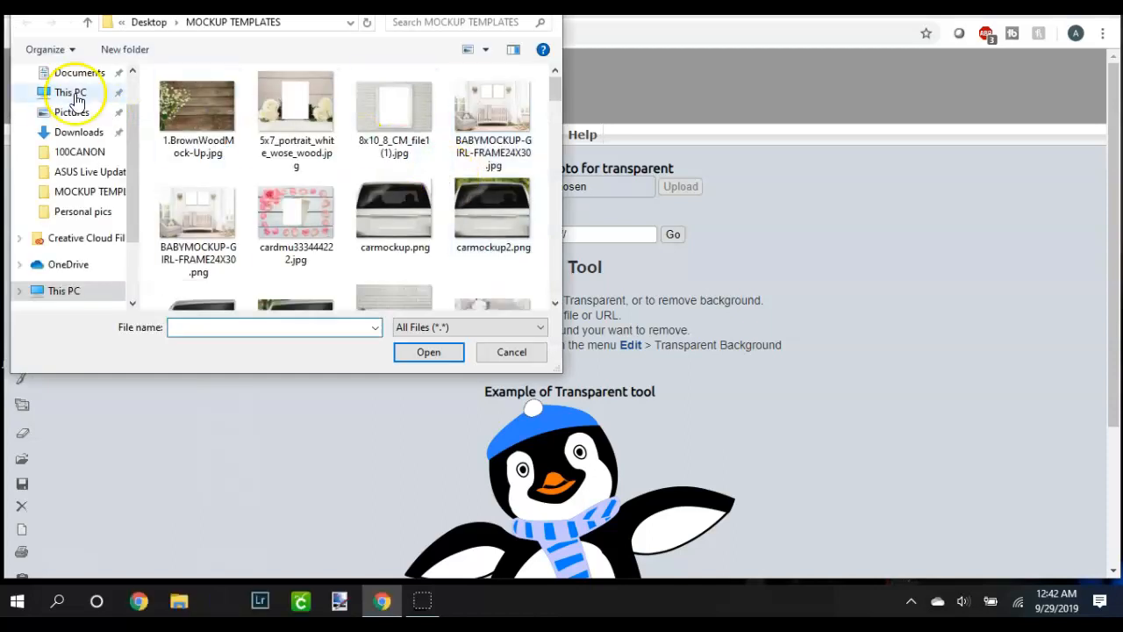
pyautogui.scroll(2, 130, 136)
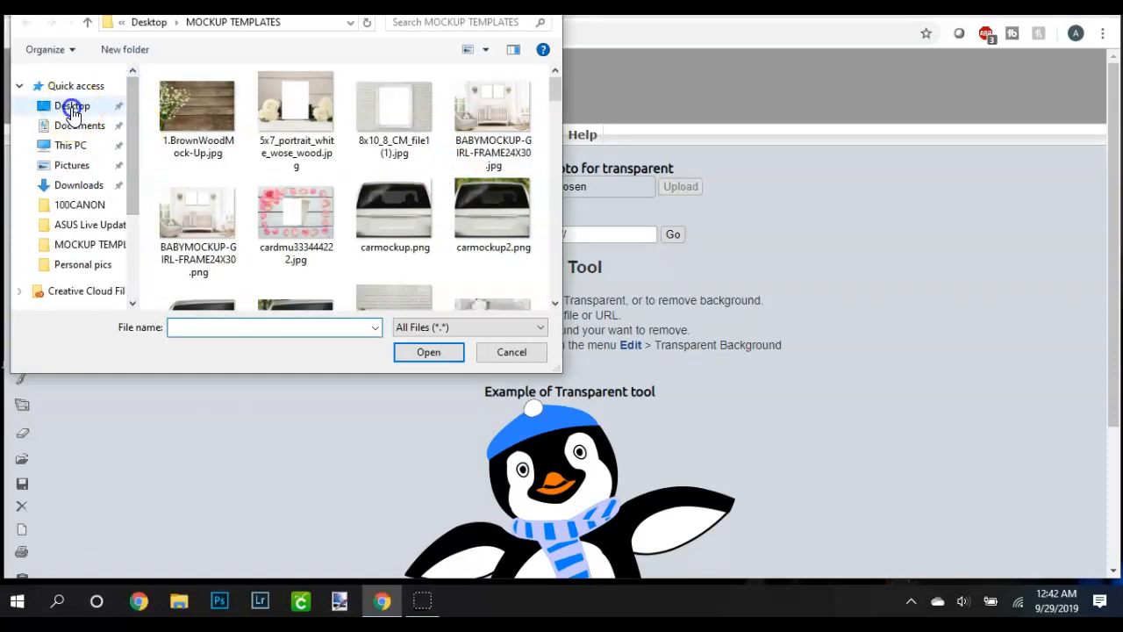
pyautogui.click(73, 107)
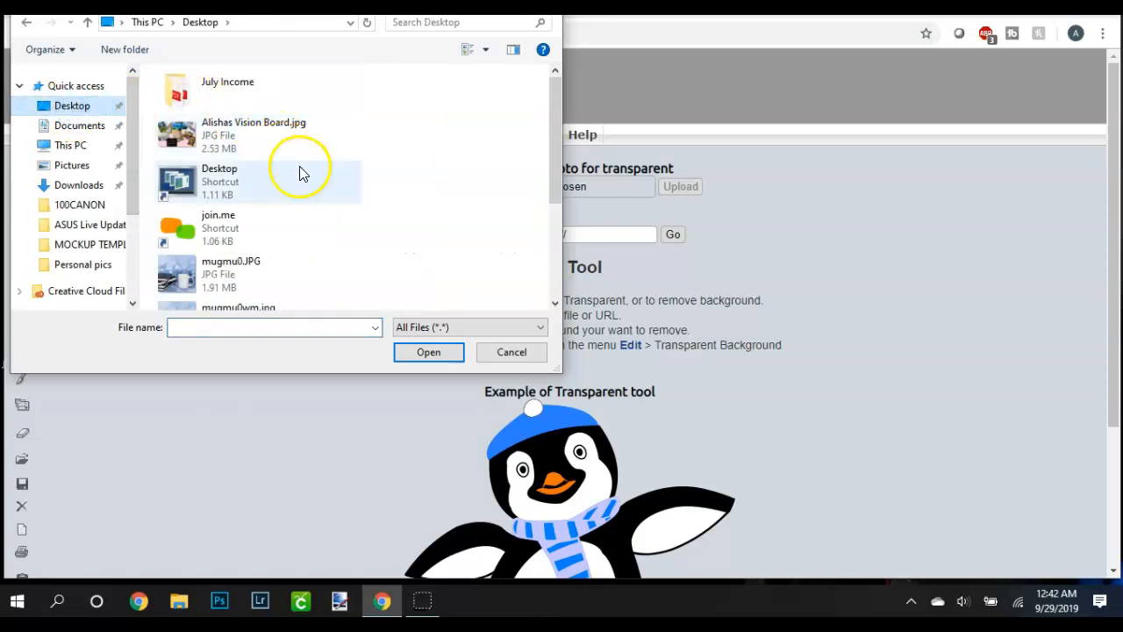
pyautogui.scroll(-3, 300, 169)
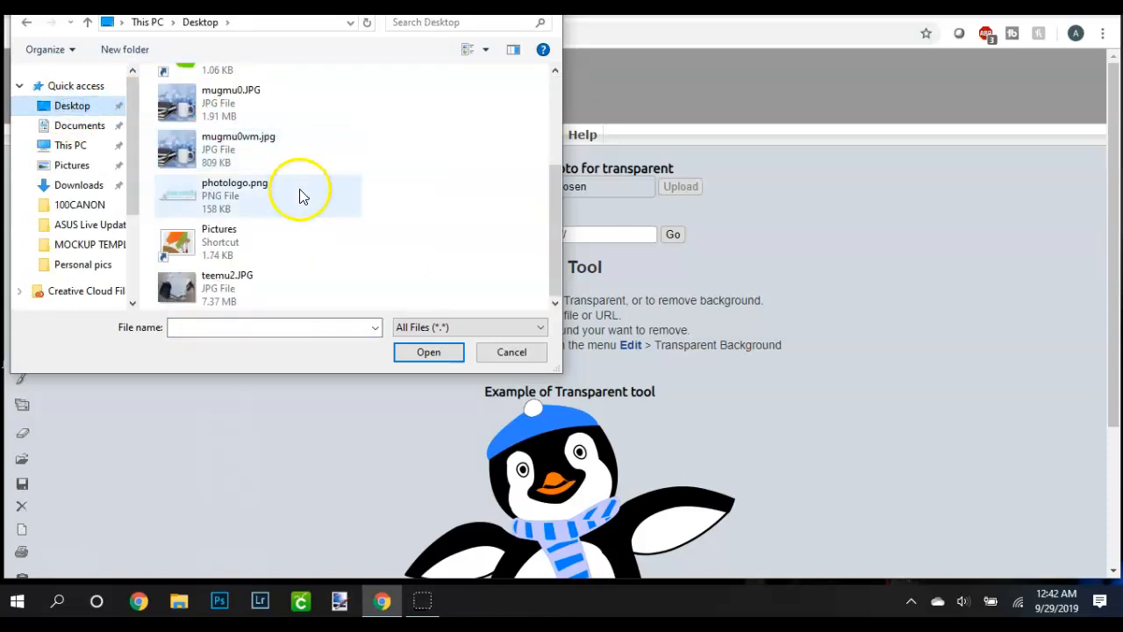
pyautogui.doubleClick(243, 283)
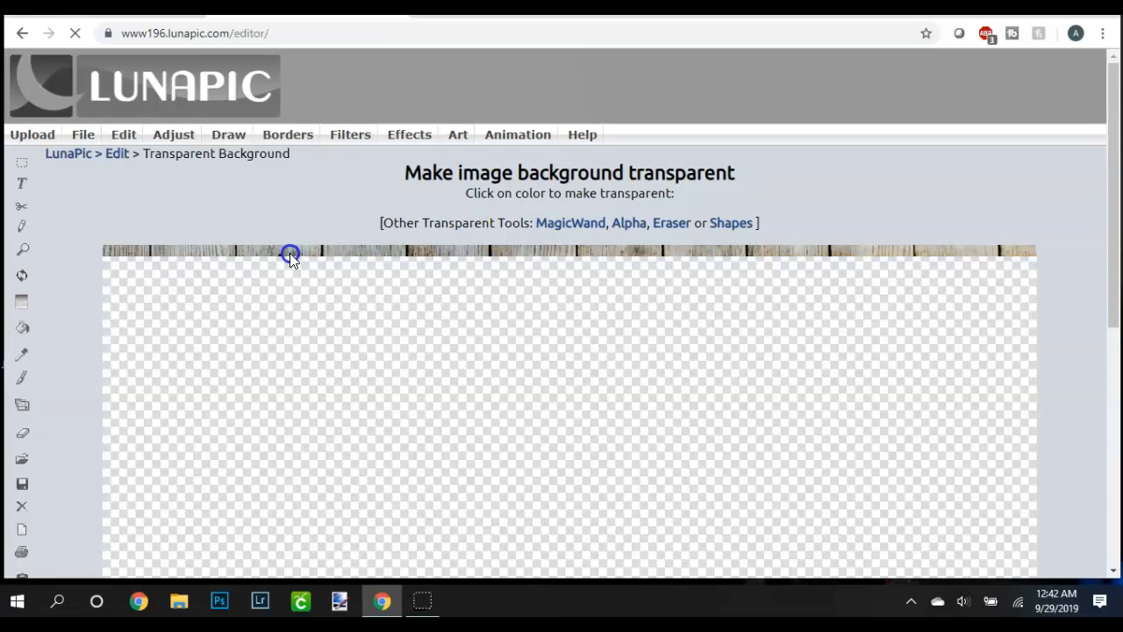
# Open the Watermark Tool for the uploaded T-shirt photo
pyautogui.scroll(-3, 303, 253)
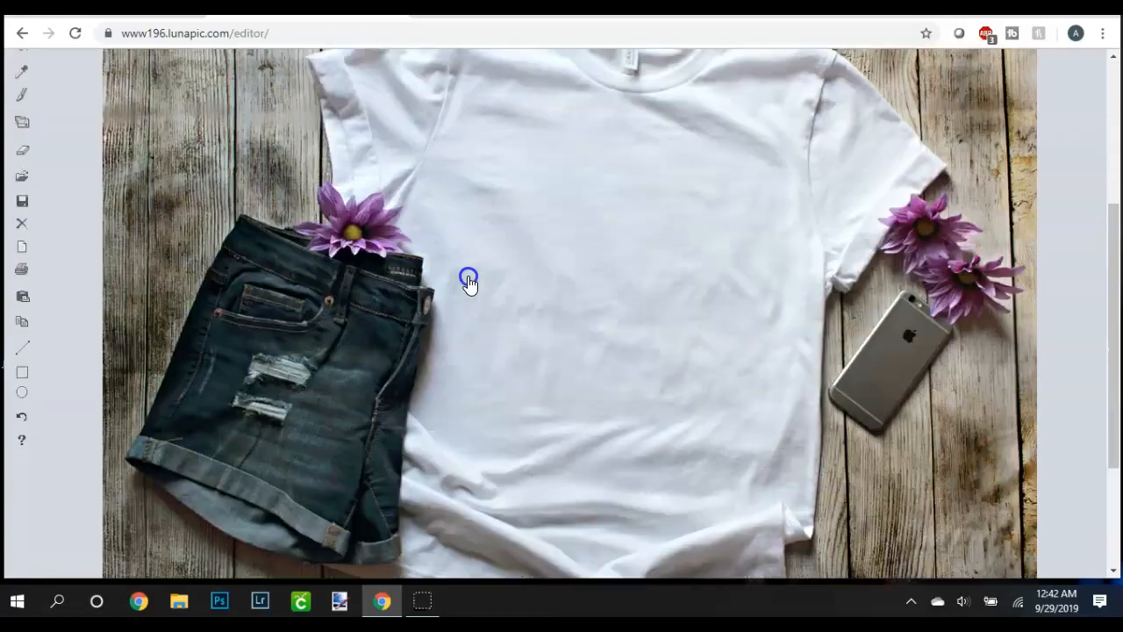
pyautogui.scroll(1, 469, 281)
pyautogui.scroll(-2, 469, 281)
pyautogui.scroll(5, 469, 280)
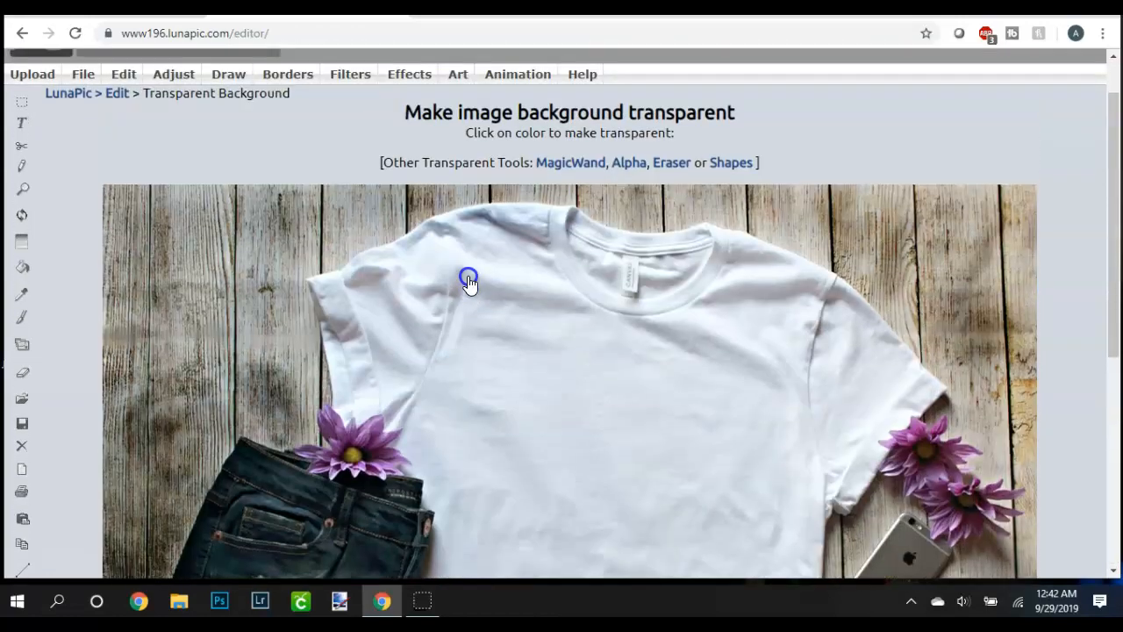
pyautogui.scroll(-2, 468, 281)
pyautogui.scroll(4, 468, 281)
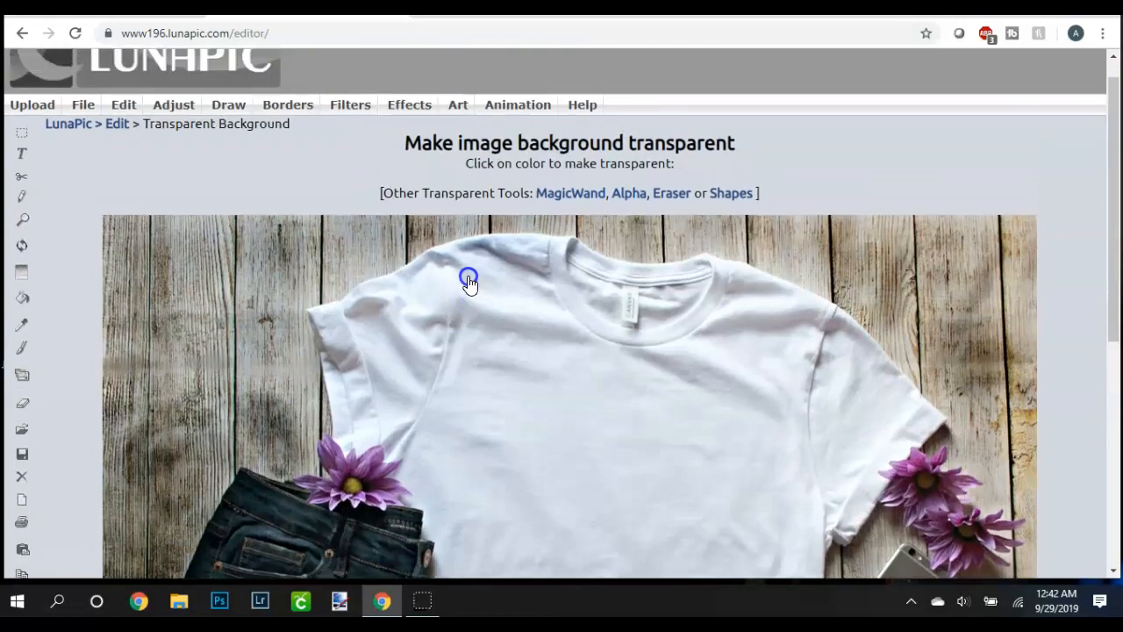
pyautogui.moveTo(220, 139)
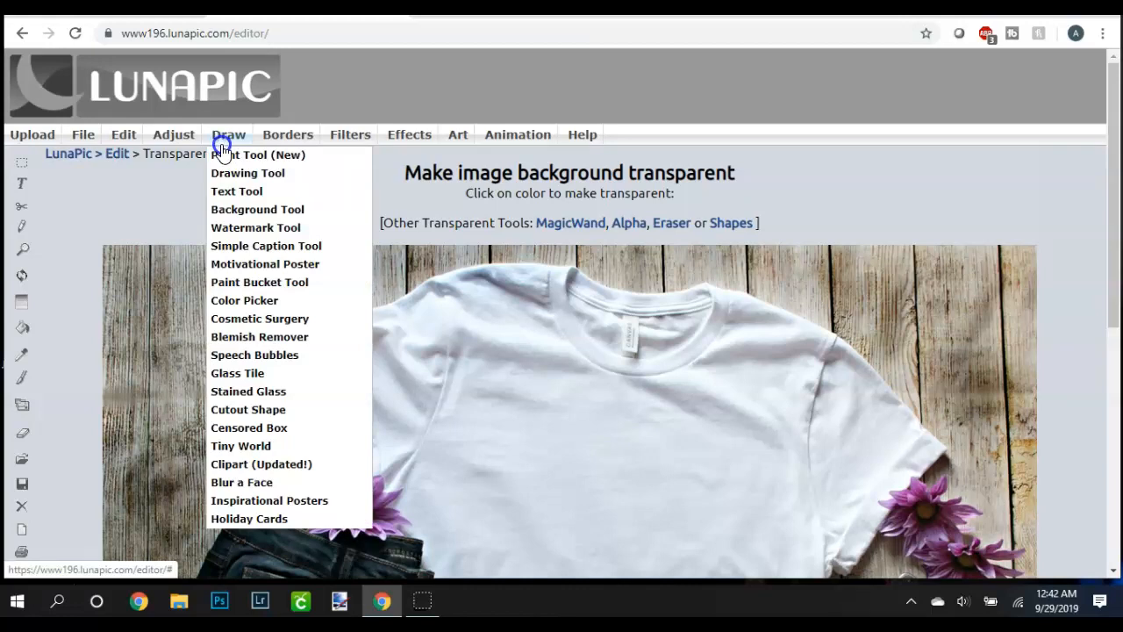
pyautogui.click(238, 229)
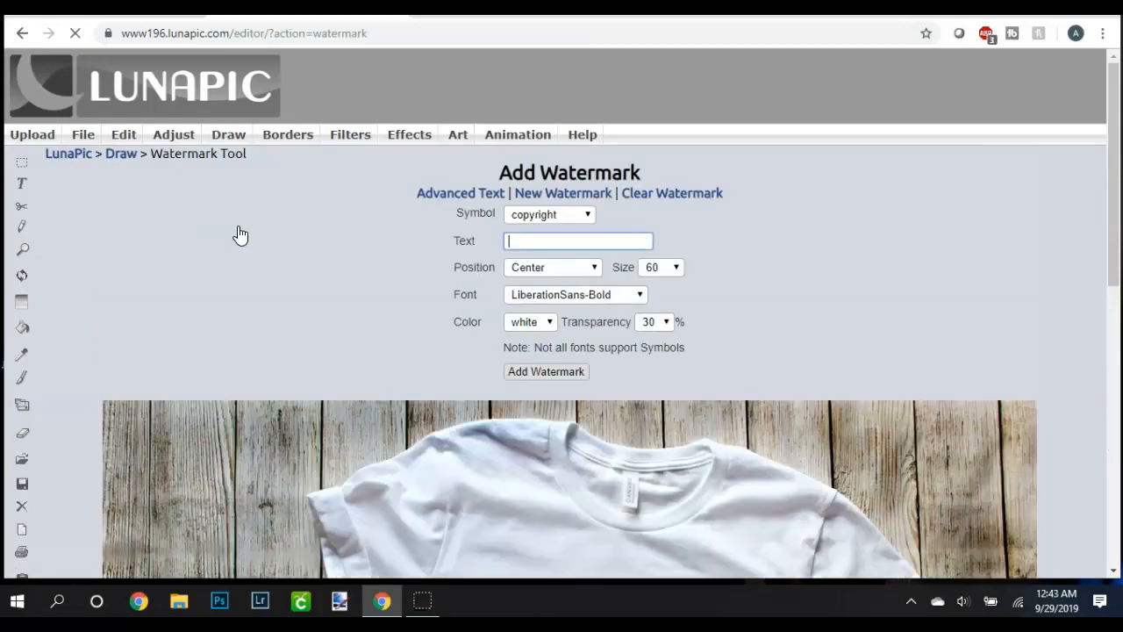
pyautogui.scroll(-1, 295, 226)
pyautogui.scroll(-3, 297, 227)
pyautogui.scroll(3, 297, 228)
pyautogui.scroll(-2, 296, 228)
pyautogui.scroll(2, 296, 228)
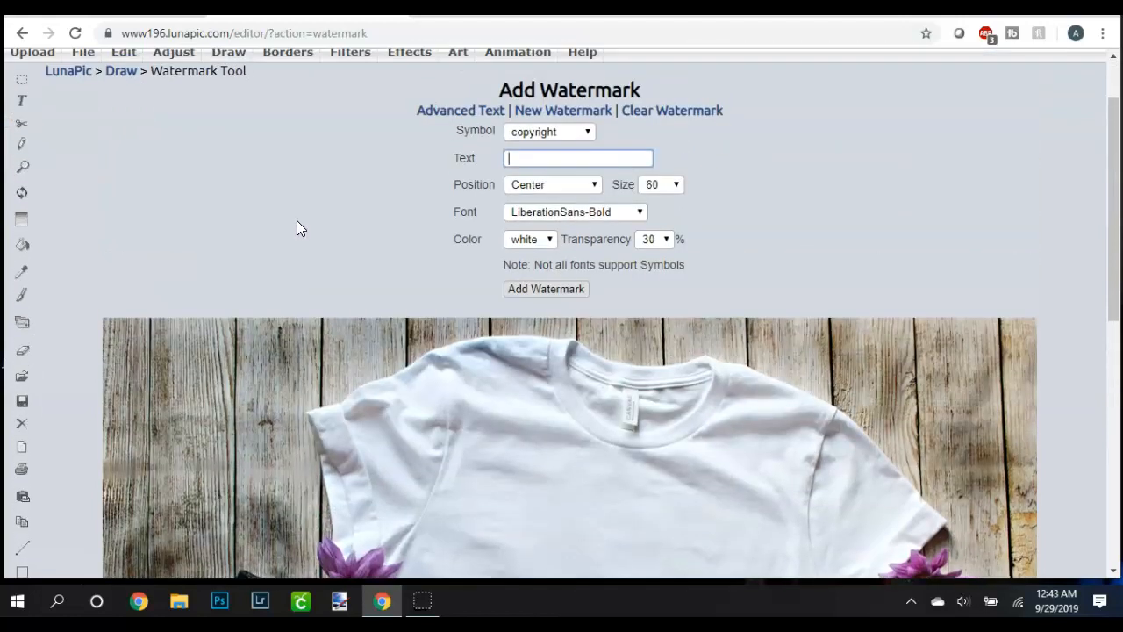
pyautogui.scroll(-3, 297, 228)
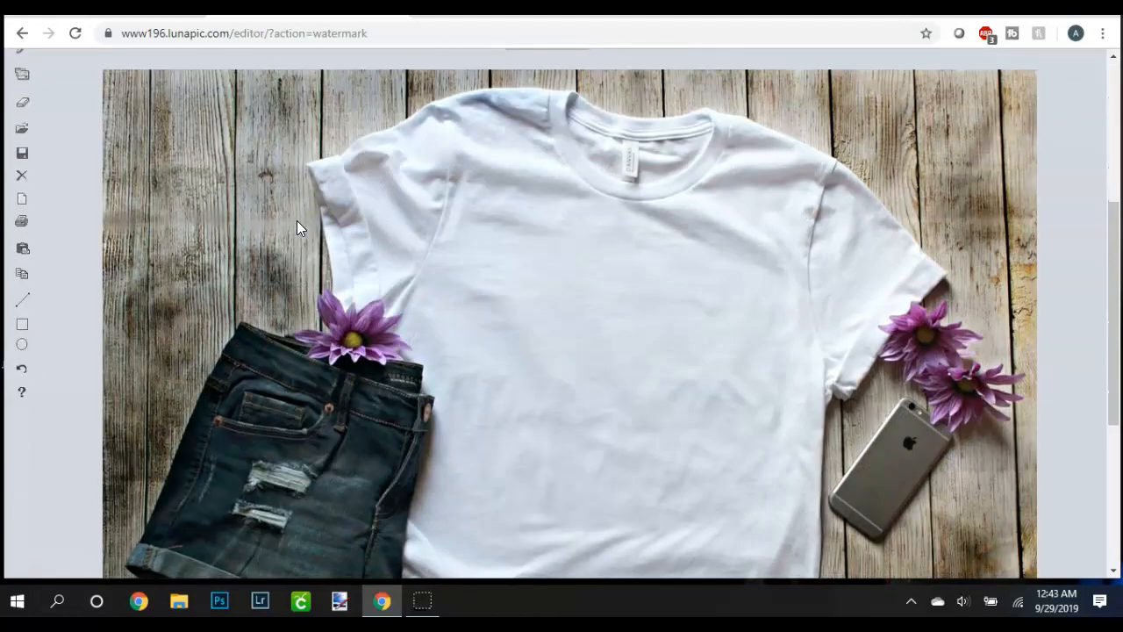
pyautogui.scroll(3, 296, 228)
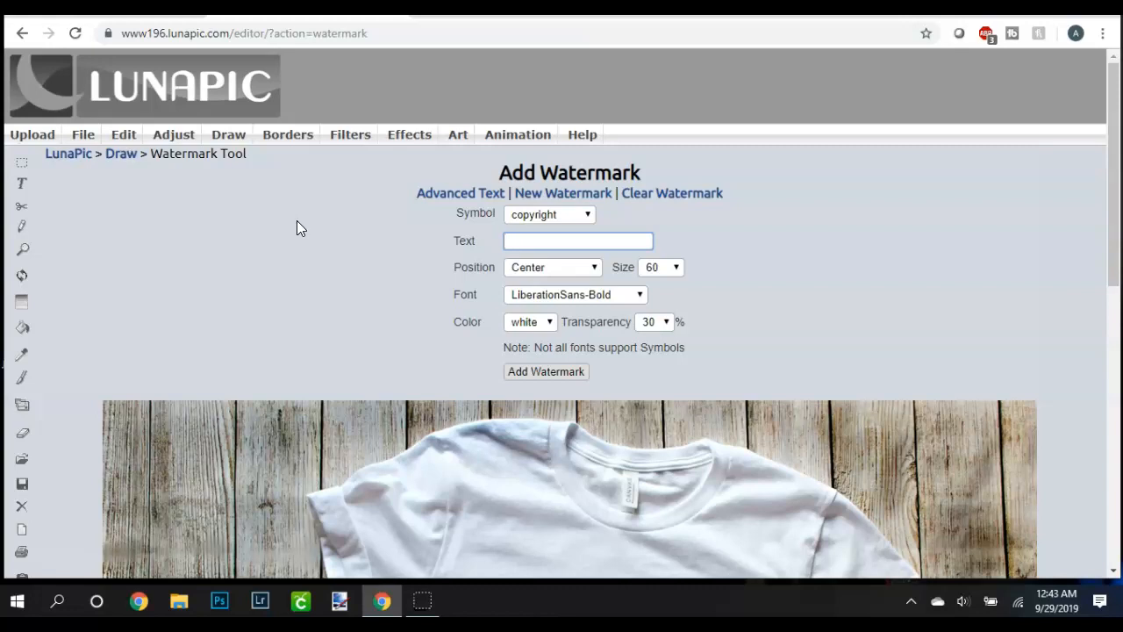
# Keep copyright as the watermark symbol and fill in the owner's full name followed by 2019 as its text
pyautogui.click(579, 216)
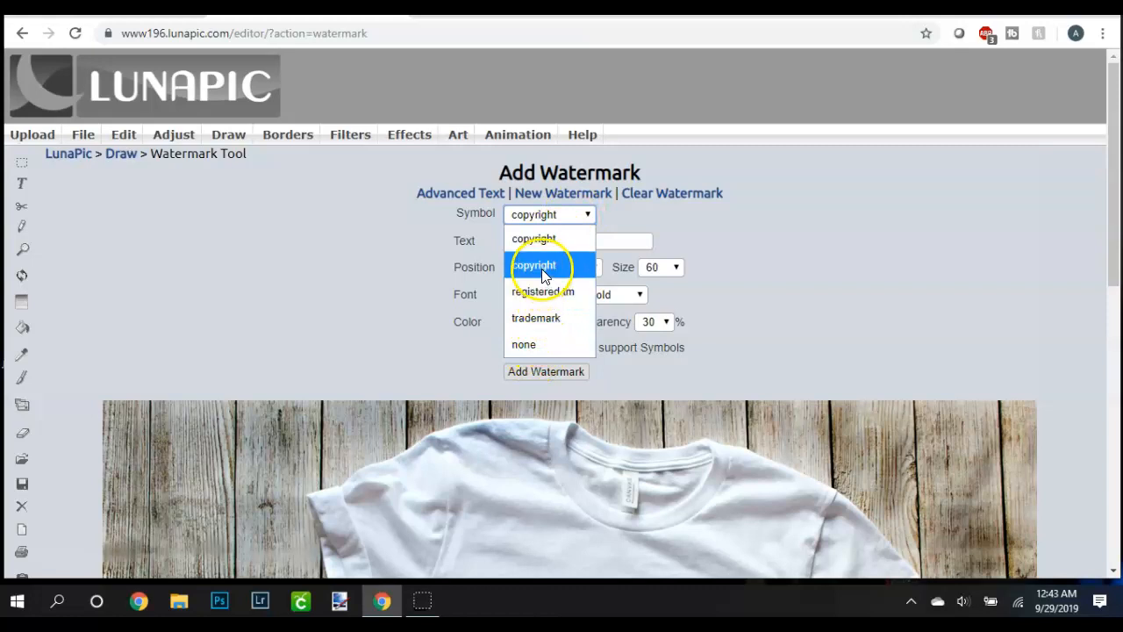
pyautogui.click(565, 238)
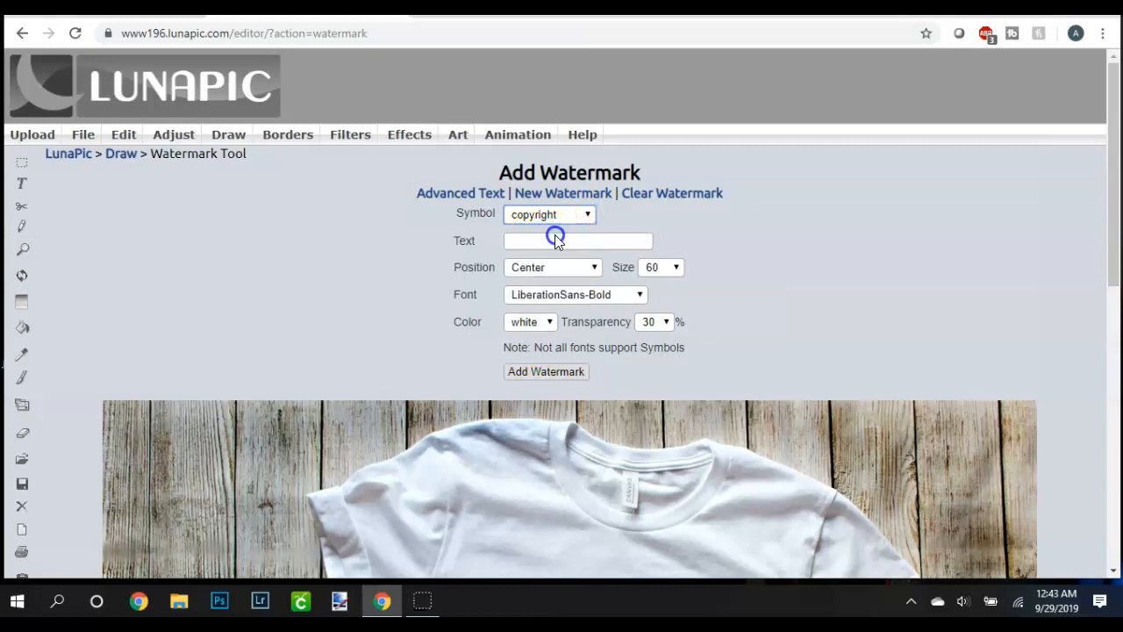
pyautogui.click(548, 241)
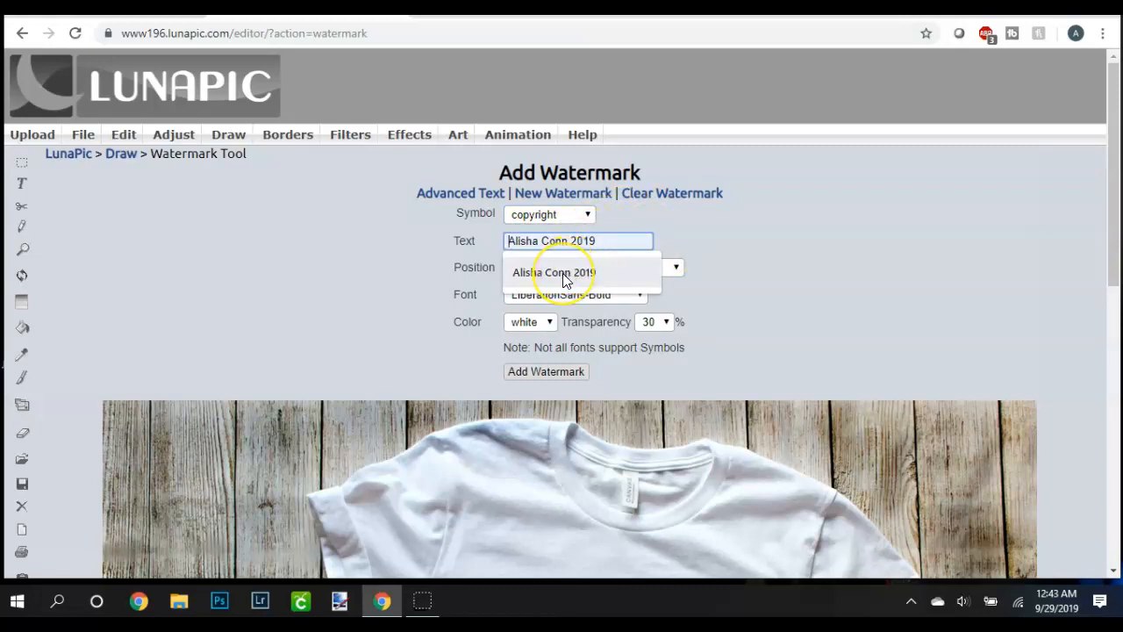
pyautogui.click(562, 273)
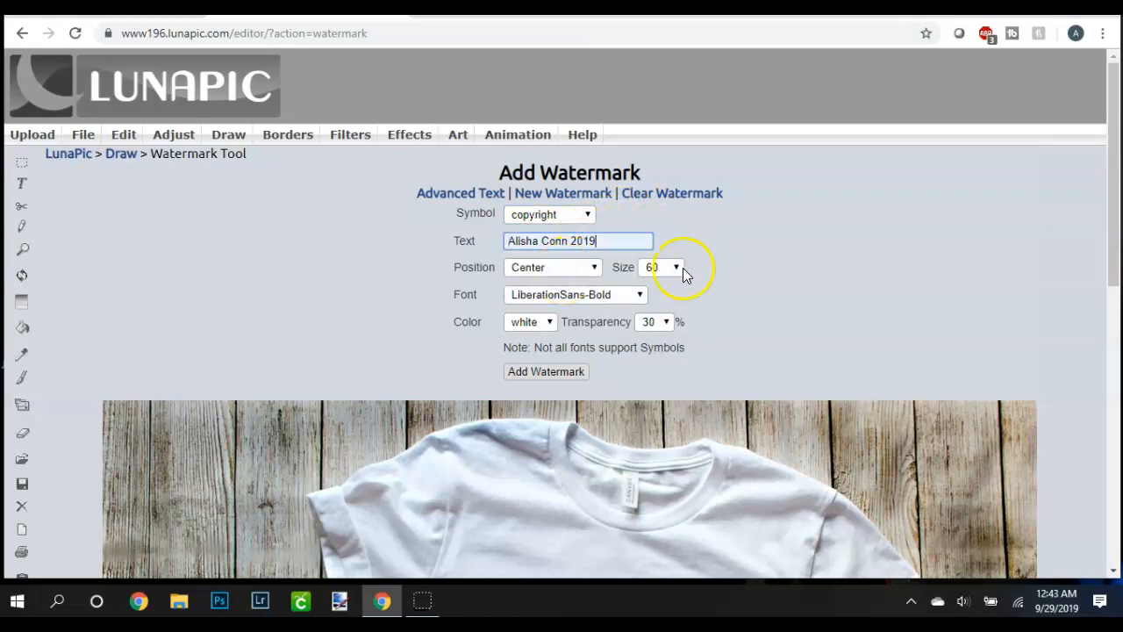
# Leave the watermark position at Center and set its color to black
pyautogui.click(593, 271)
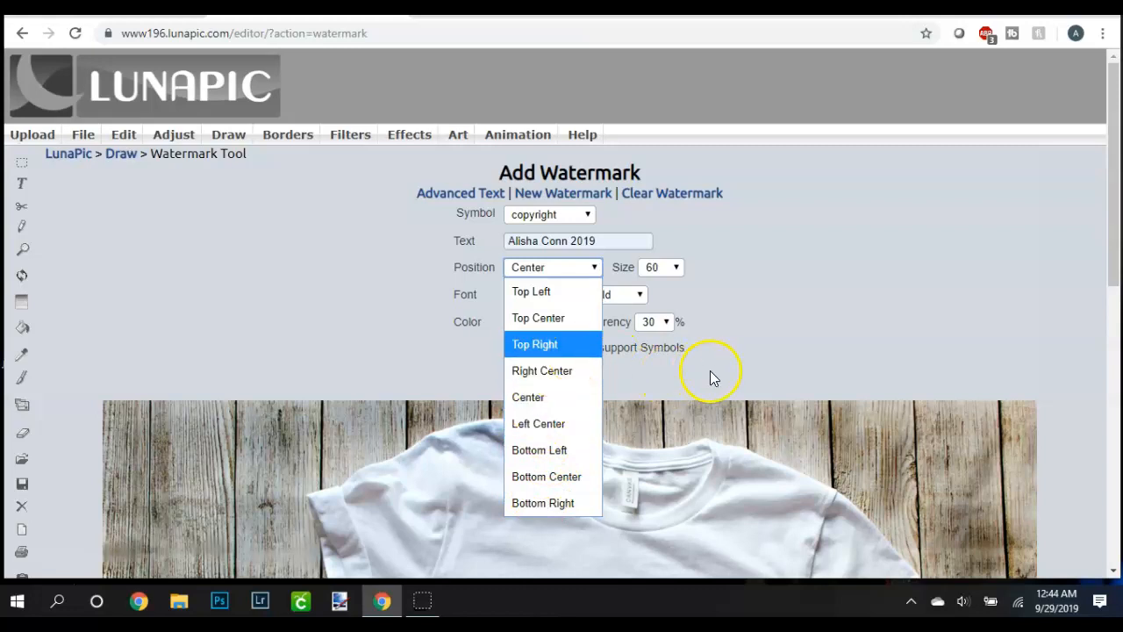
pyautogui.scroll(-5, 710, 370)
pyautogui.scroll(5, 705, 379)
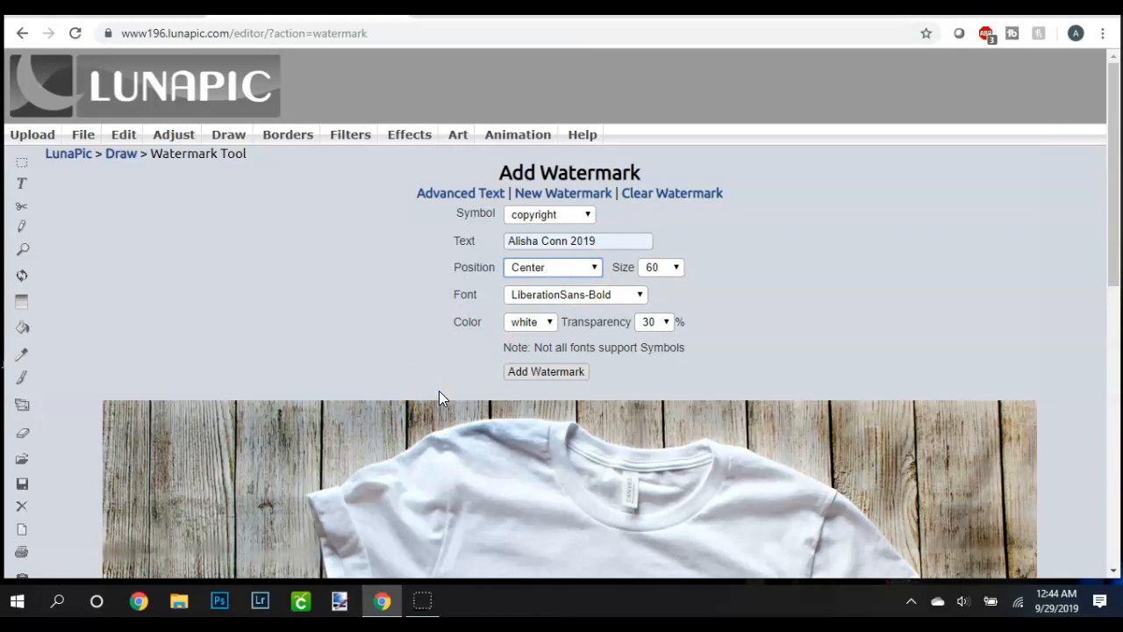
pyautogui.scroll(-3, 544, 337)
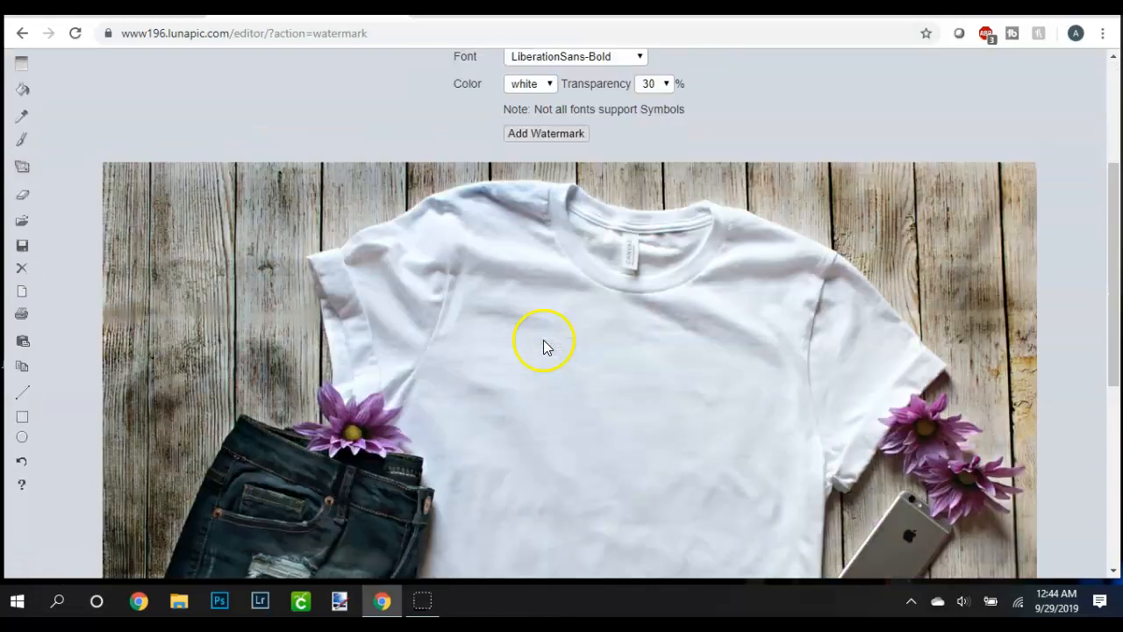
pyautogui.scroll(3, 621, 389)
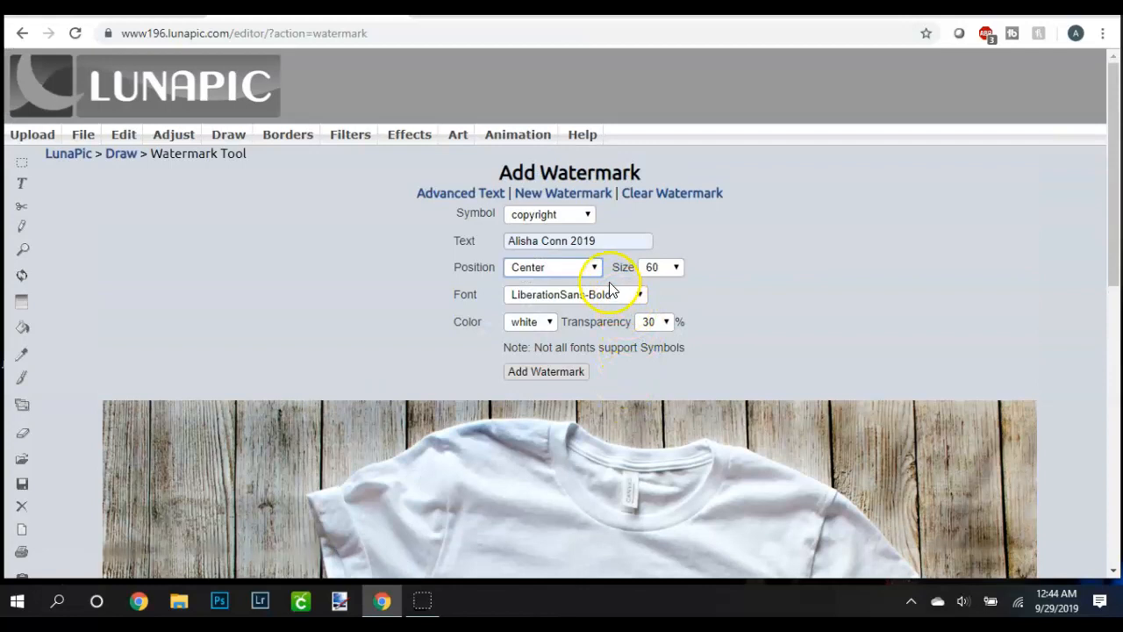
pyautogui.click(549, 322)
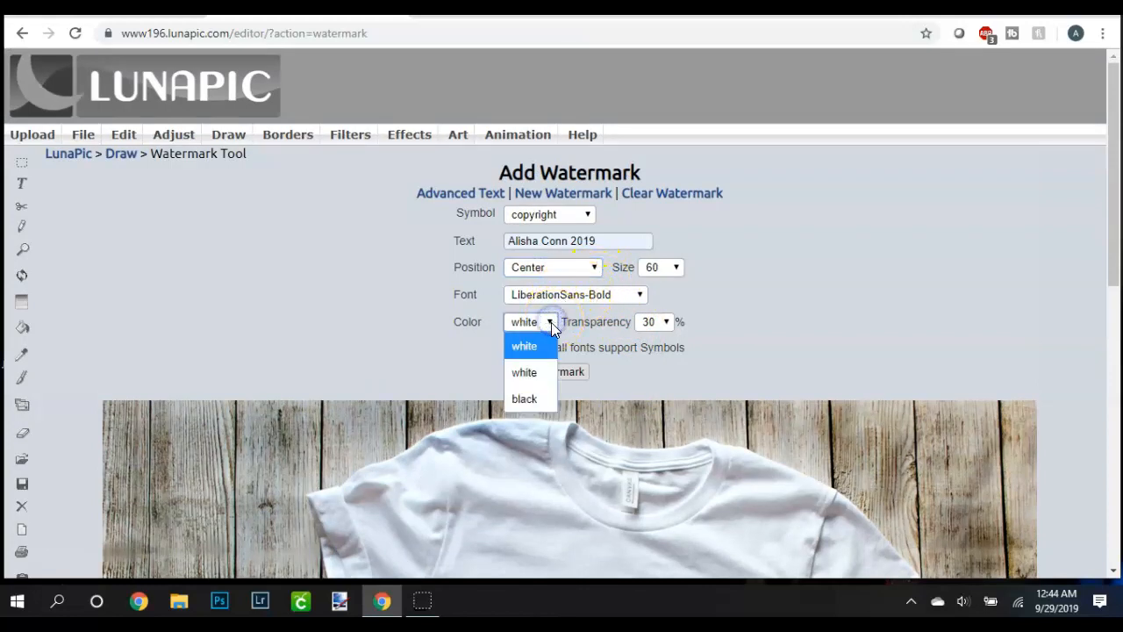
pyautogui.click(524, 399)
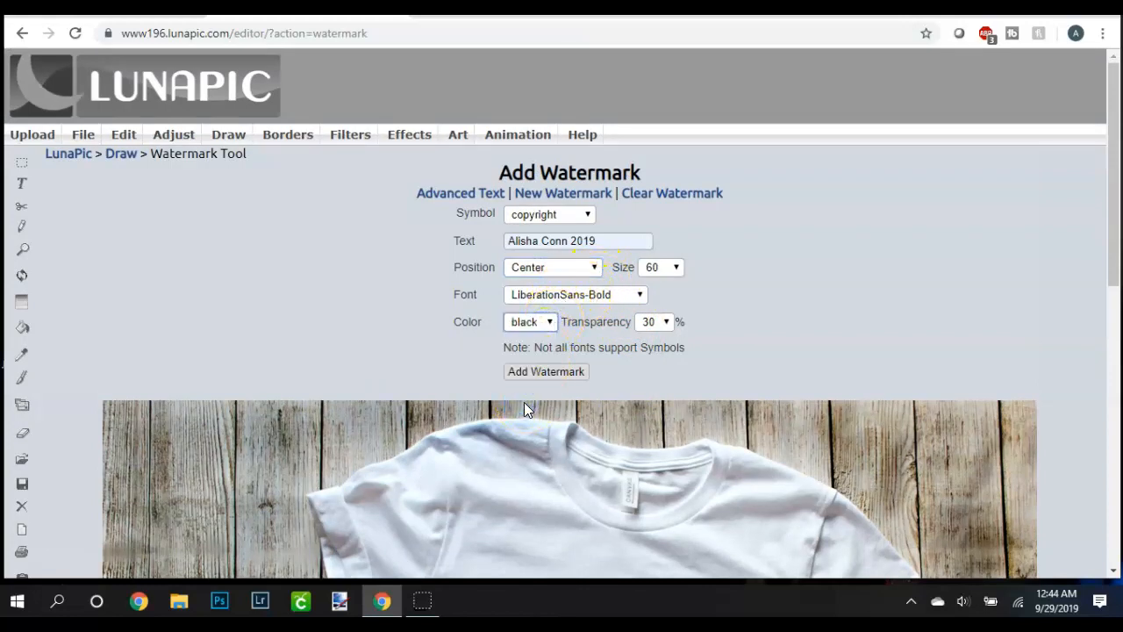
# Set the watermark's size to 80 and its transparency to 50%
pyautogui.click(676, 269)
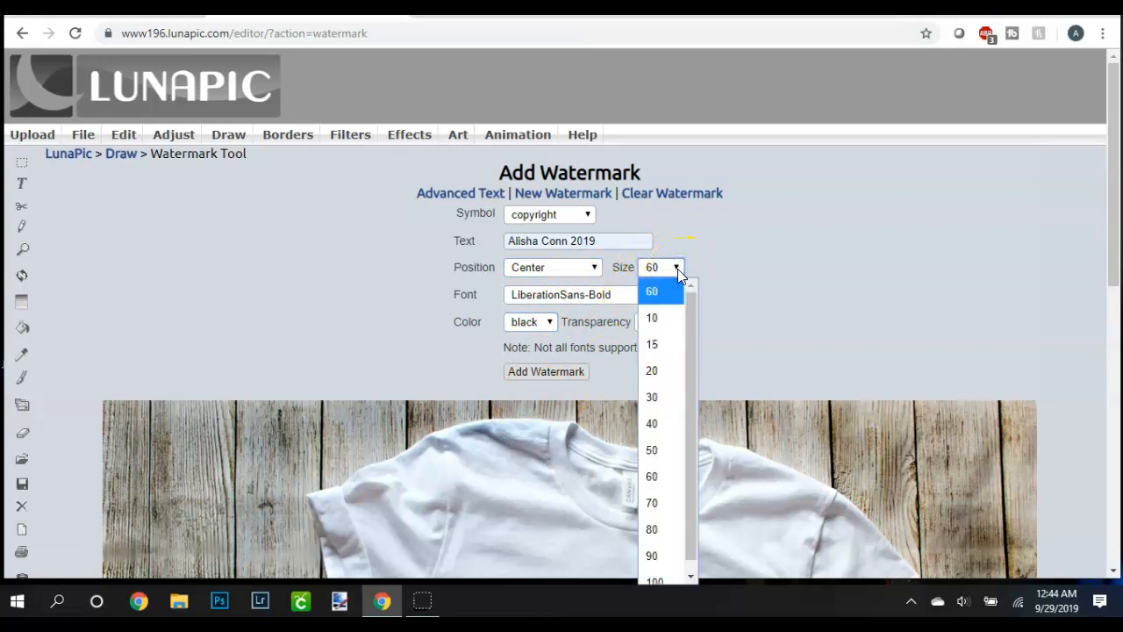
pyautogui.moveTo(670, 391); pyautogui.dragTo(659, 494)
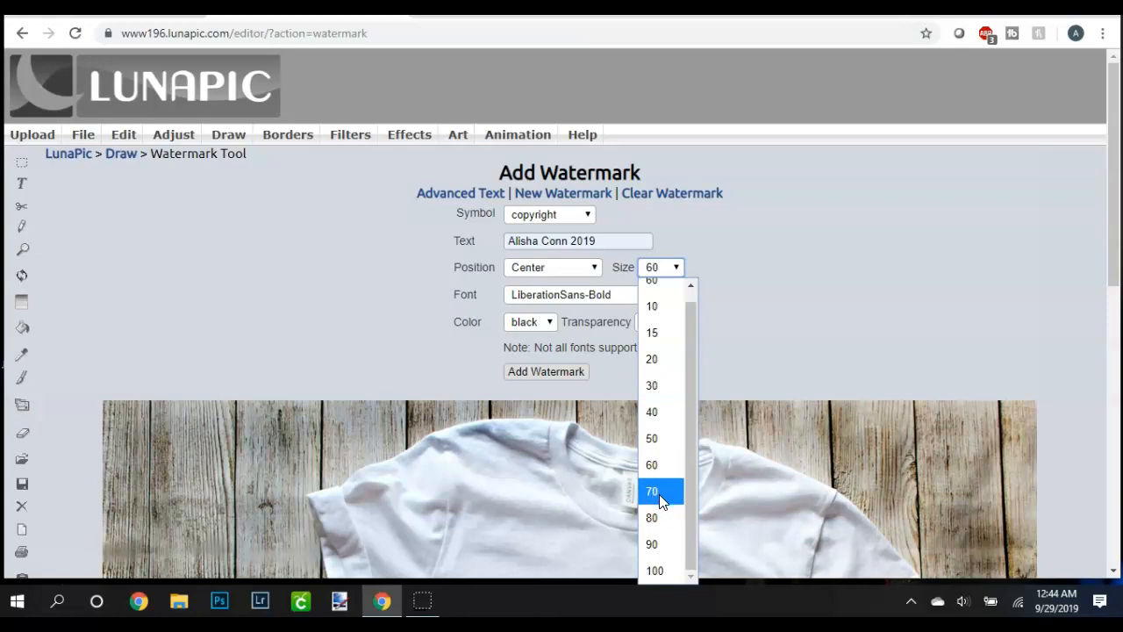
pyautogui.click(660, 517)
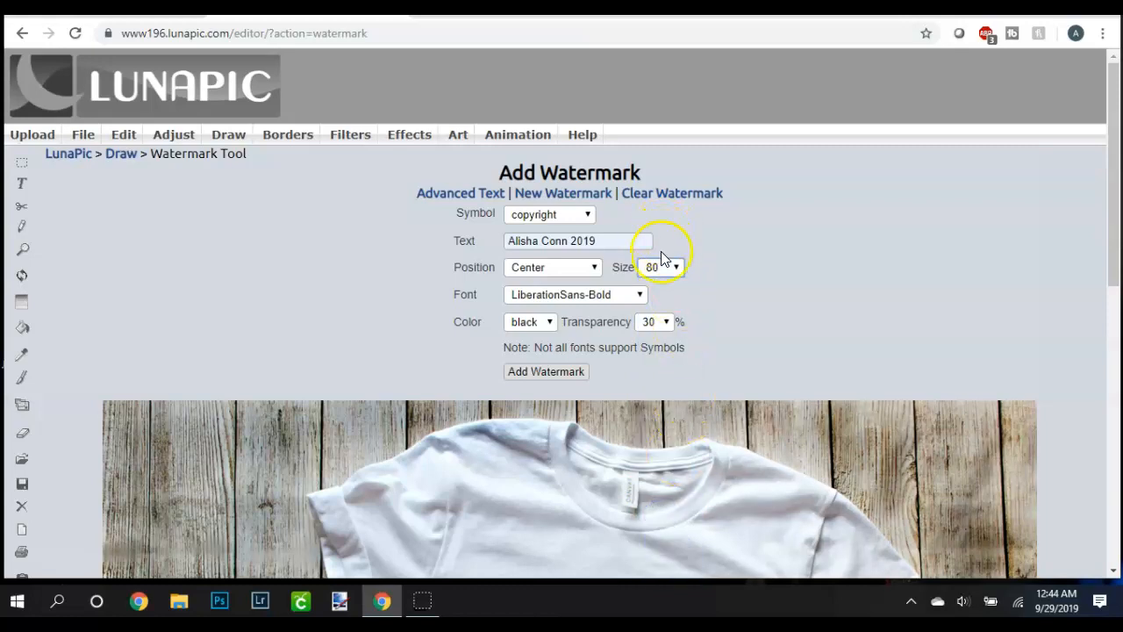
pyautogui.click(664, 323)
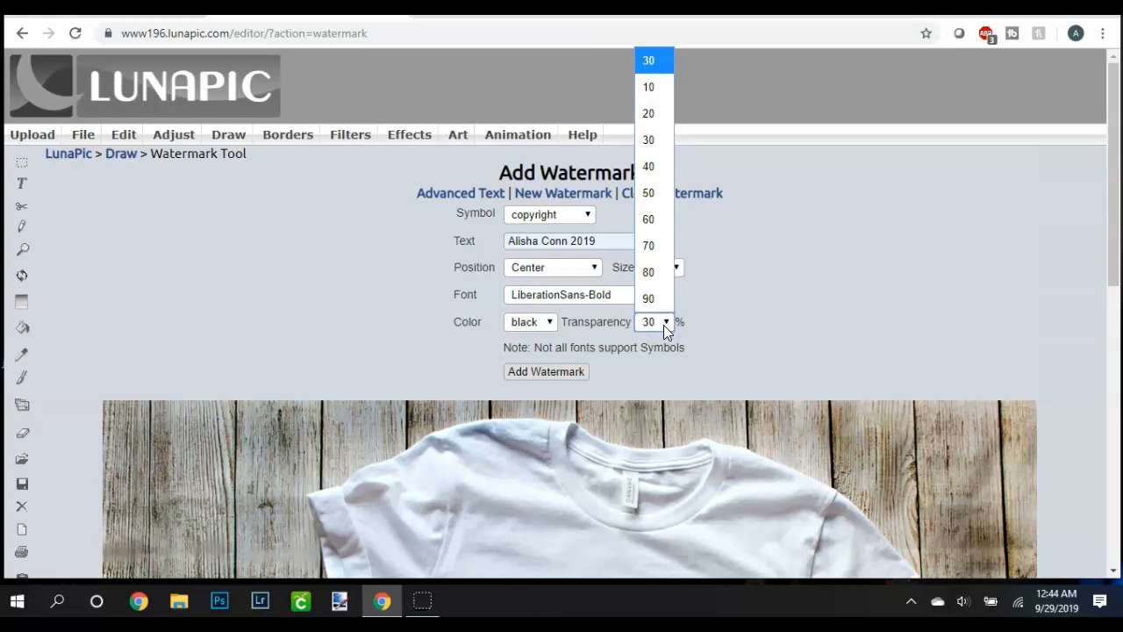
pyautogui.click(664, 271)
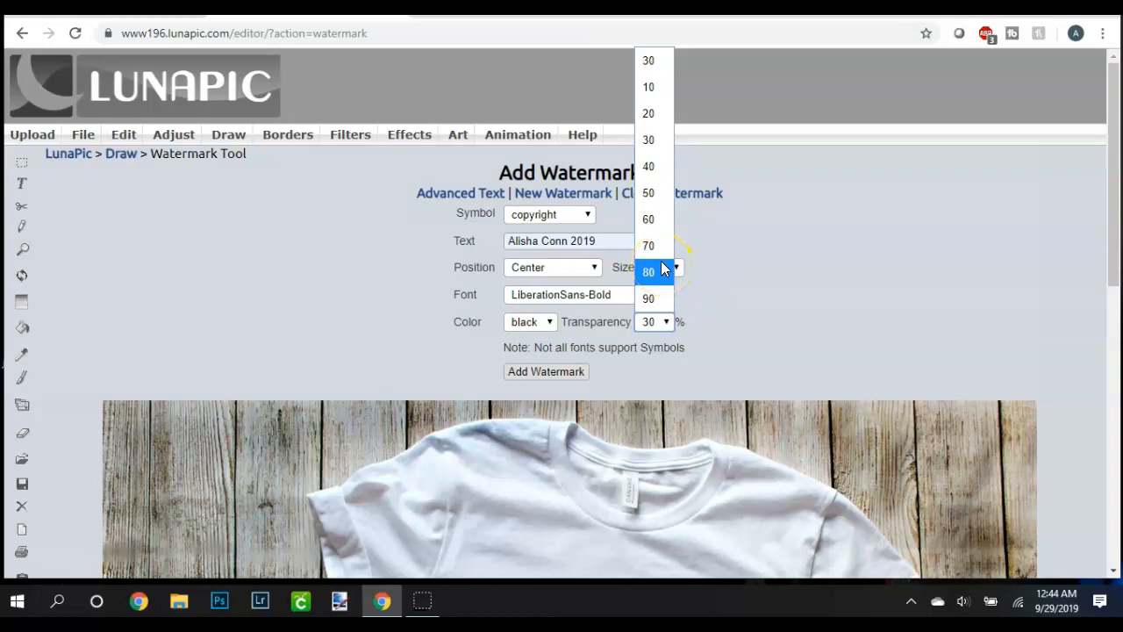
pyautogui.click(655, 193)
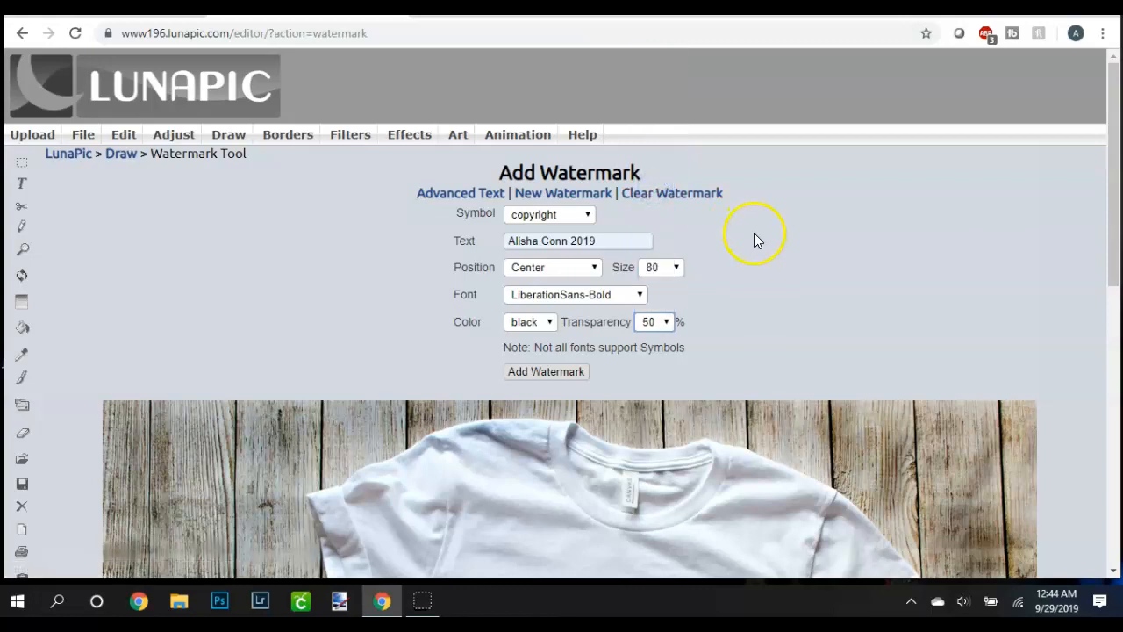
# Add the watermark to the T-shirt photo and examine how the text sits over the picture
pyautogui.click(567, 375)
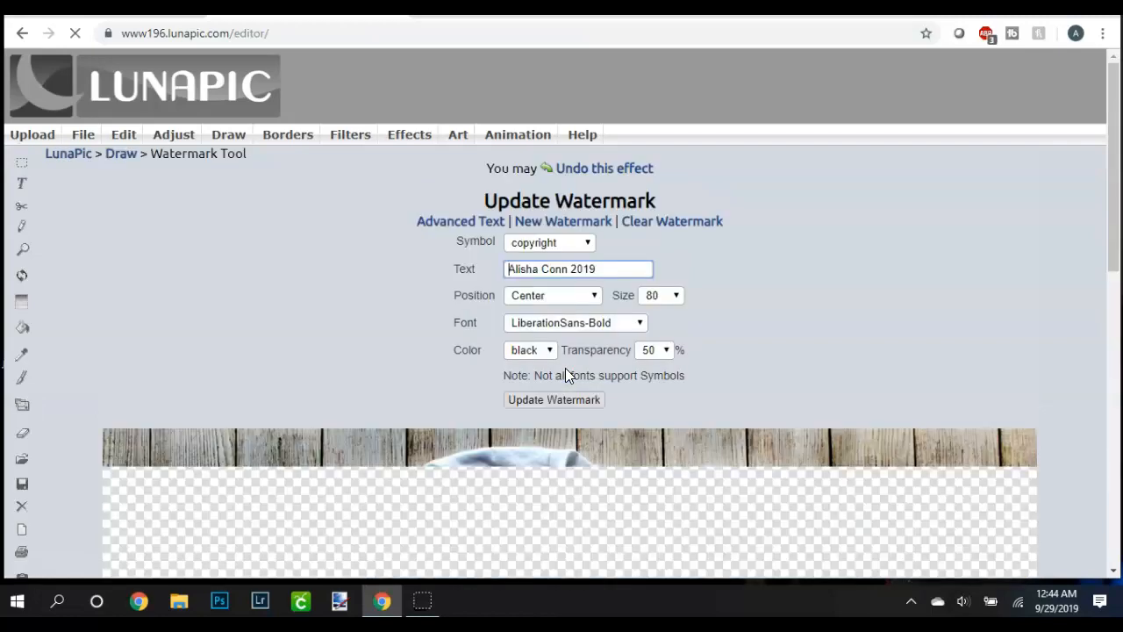
pyautogui.scroll(-4, 574, 331)
pyautogui.scroll(-2, 597, 330)
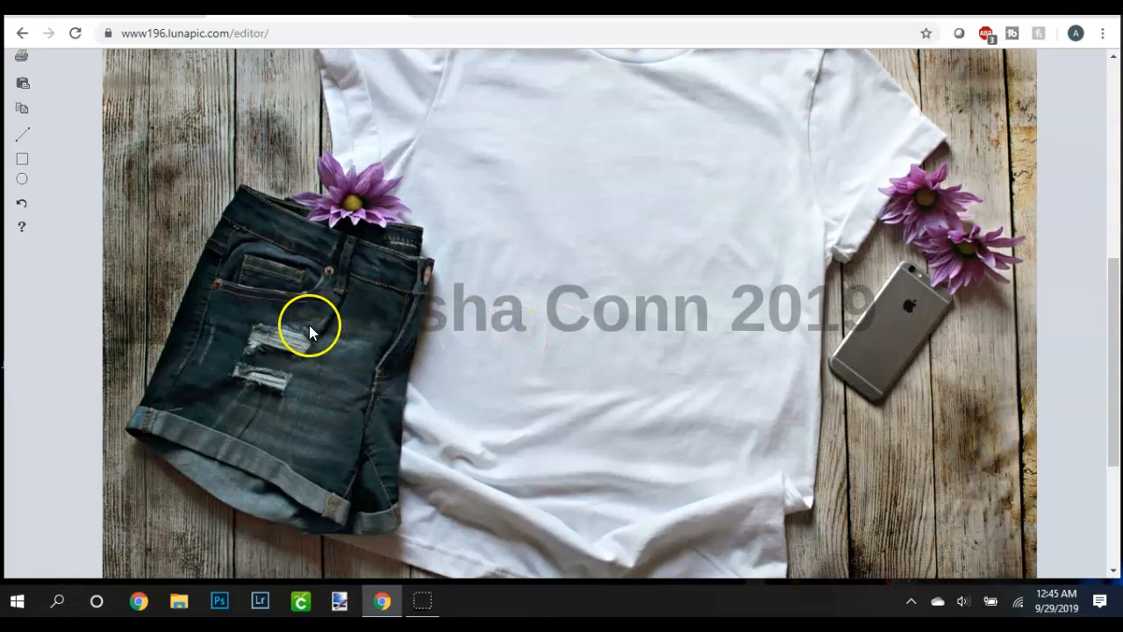
pyautogui.scroll(2, 712, 342)
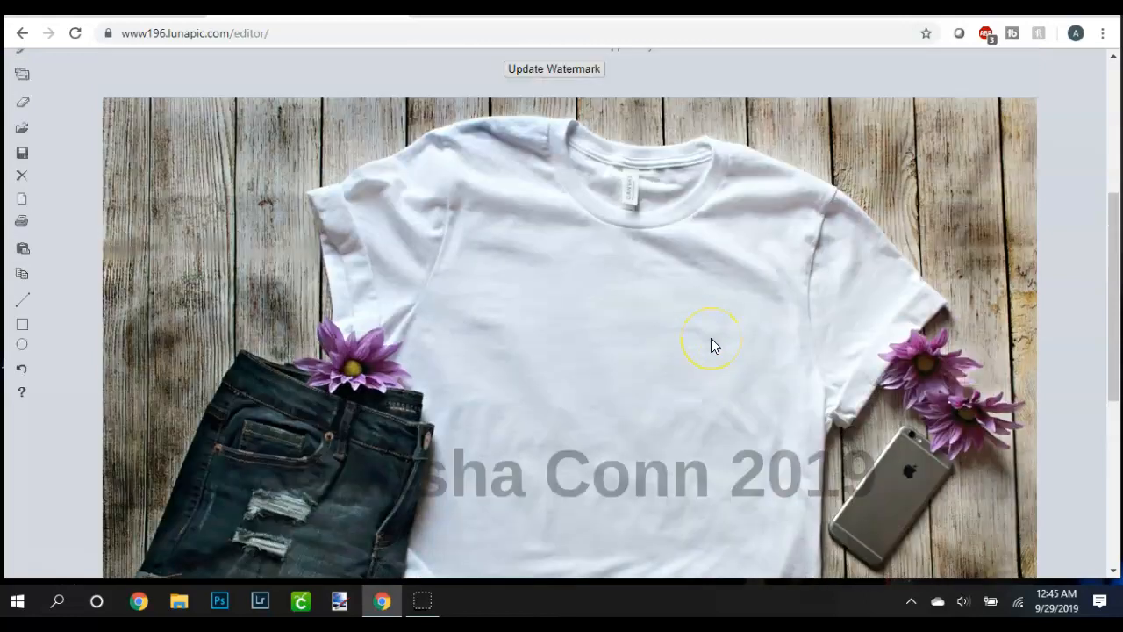
pyautogui.scroll(3, 710, 338)
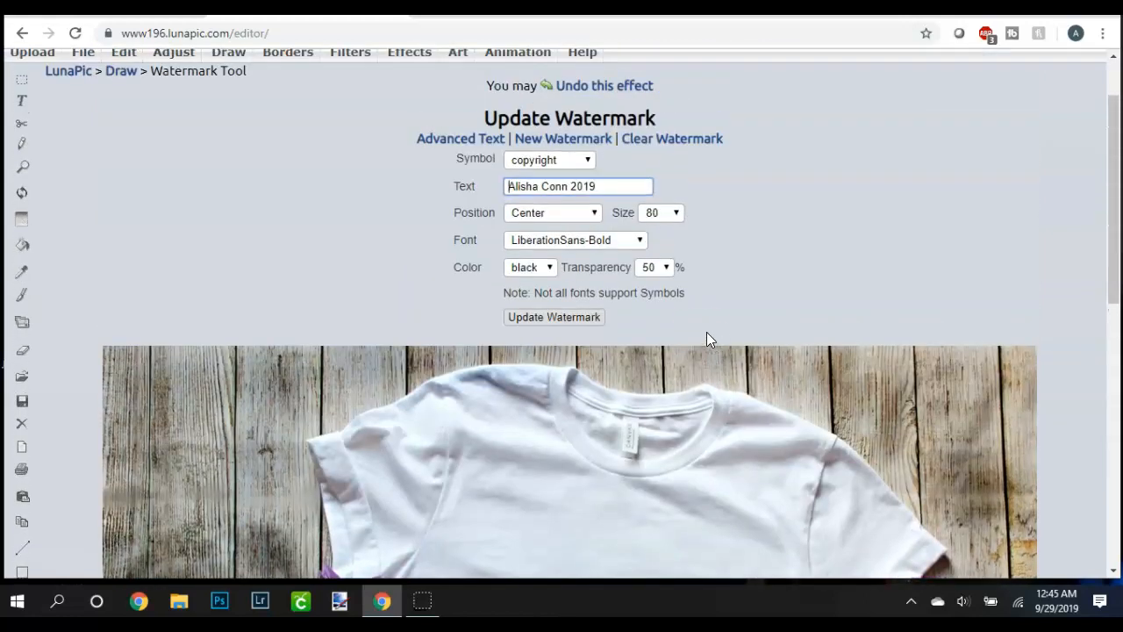
pyautogui.scroll(-4, 708, 334)
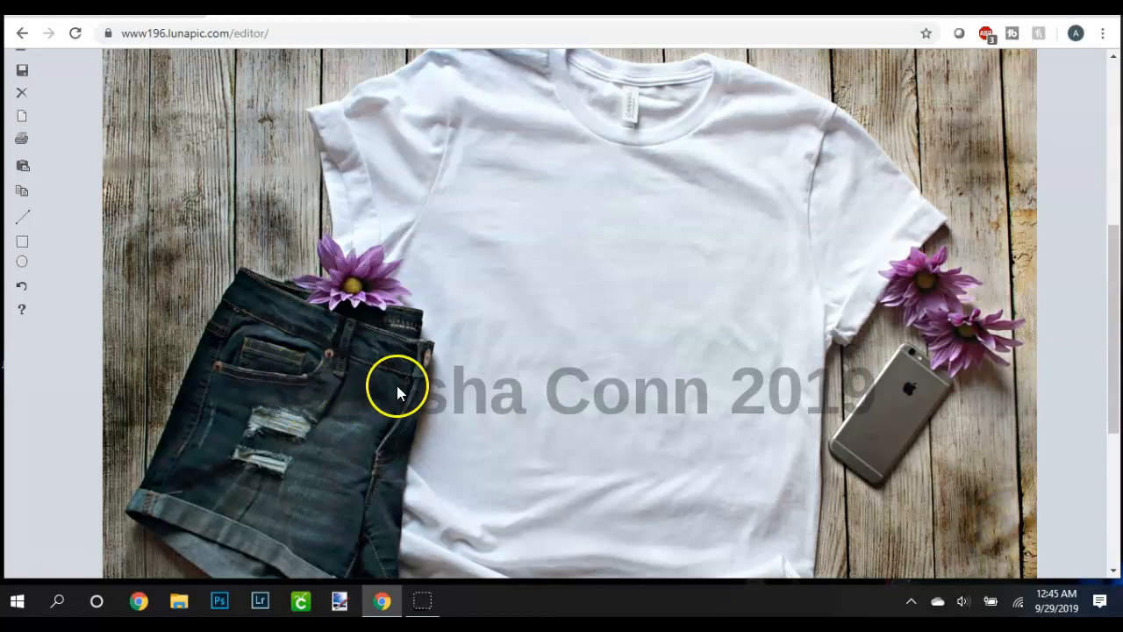
pyautogui.scroll(2, 439, 395)
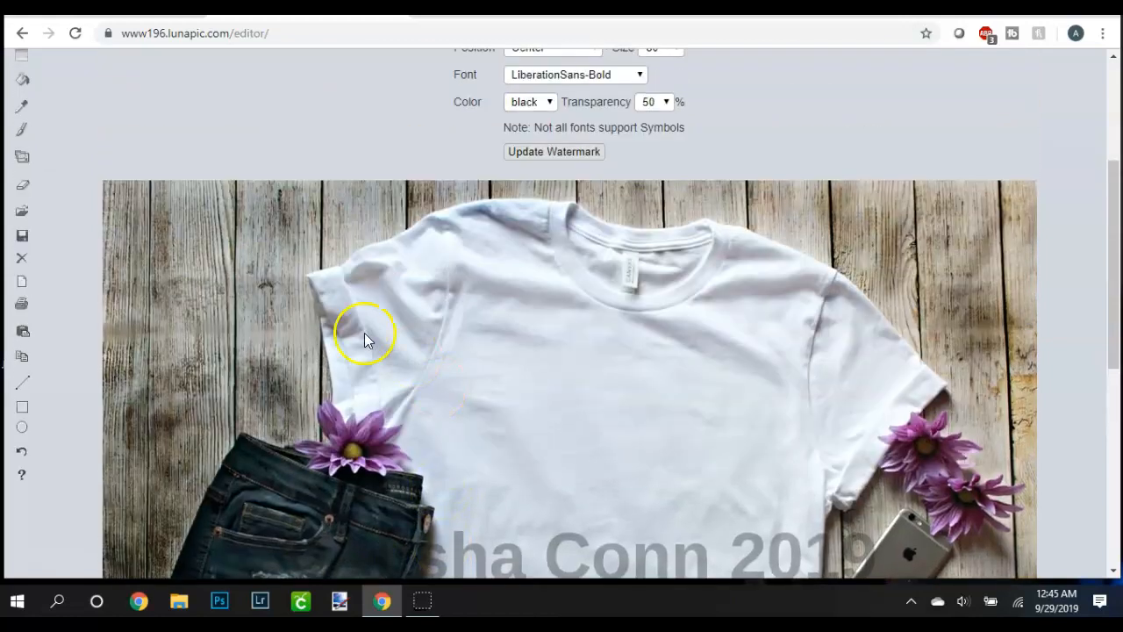
# Change the watermark's position to Top Center and its font to Scriptina
pyautogui.scroll(2, 614, 193)
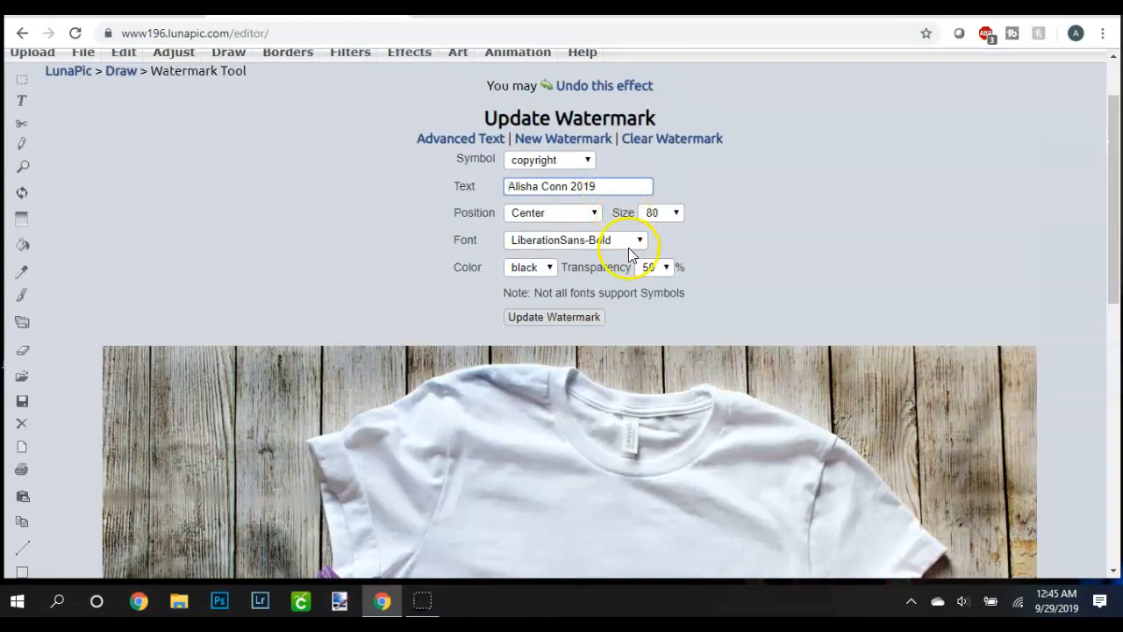
pyautogui.click(587, 214)
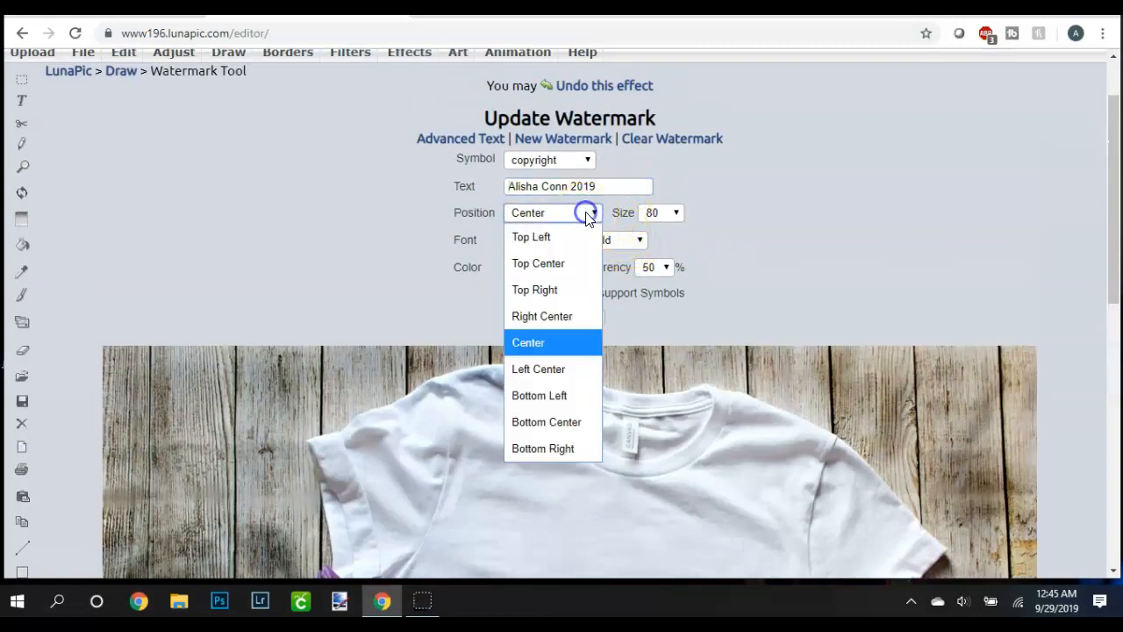
pyautogui.click(563, 262)
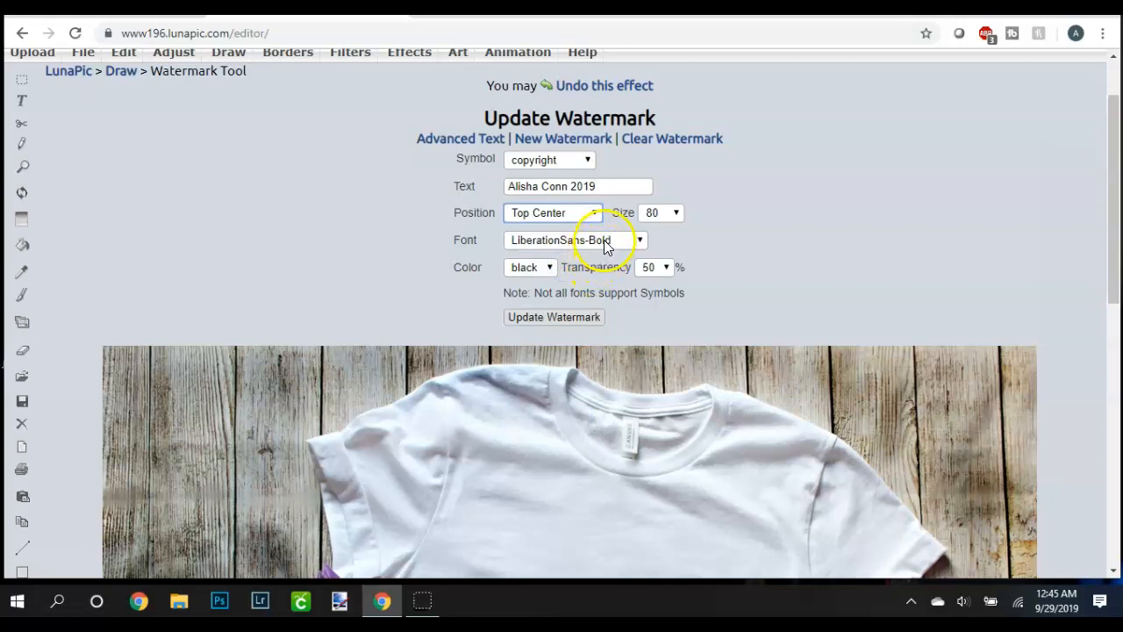
pyautogui.click(604, 242)
pyautogui.scroll(-2, 598, 271)
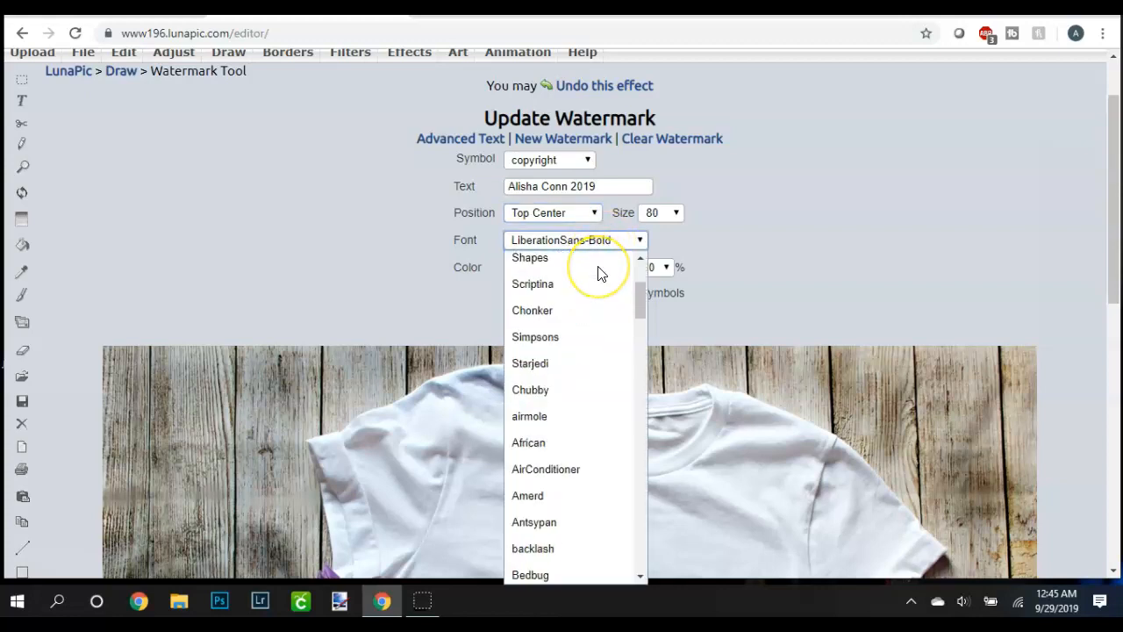
pyautogui.click(567, 291)
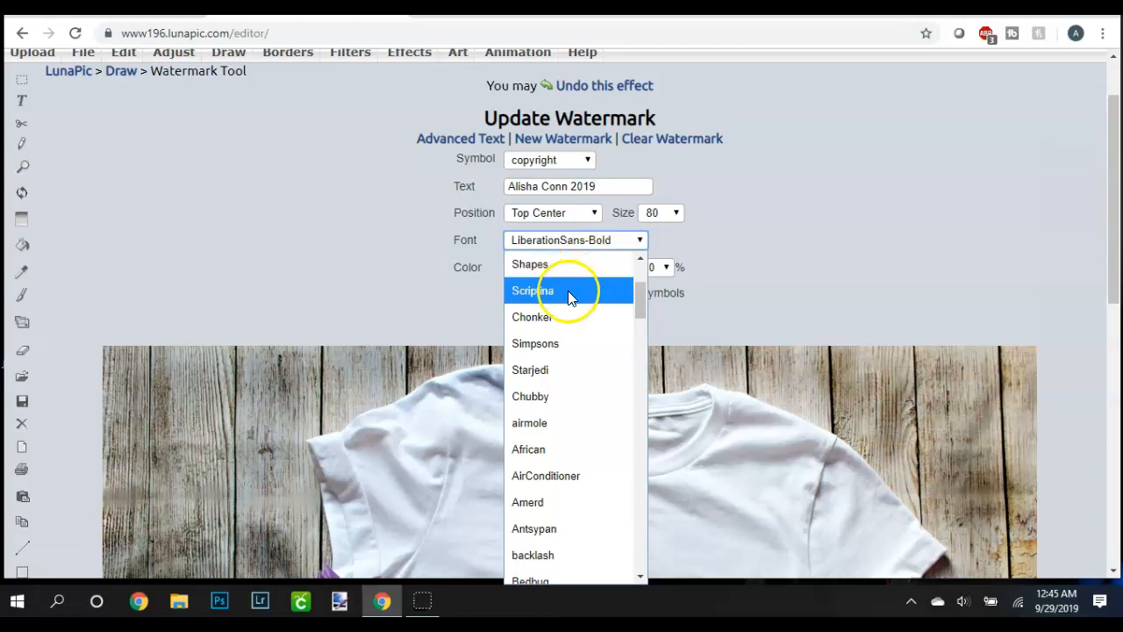
pyautogui.click(568, 291)
# Update the watermark with the new settings and examine how the script text sits across the T-shirt
pyautogui.click(559, 319)
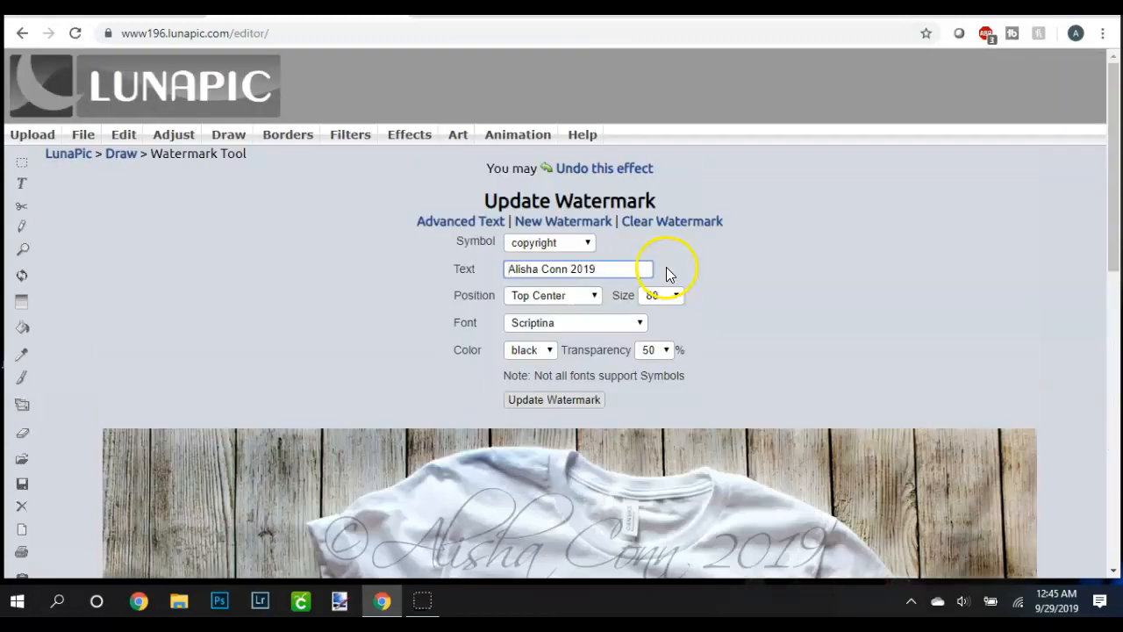
pyautogui.scroll(-2, 675, 269)
pyautogui.scroll(-2, 682, 270)
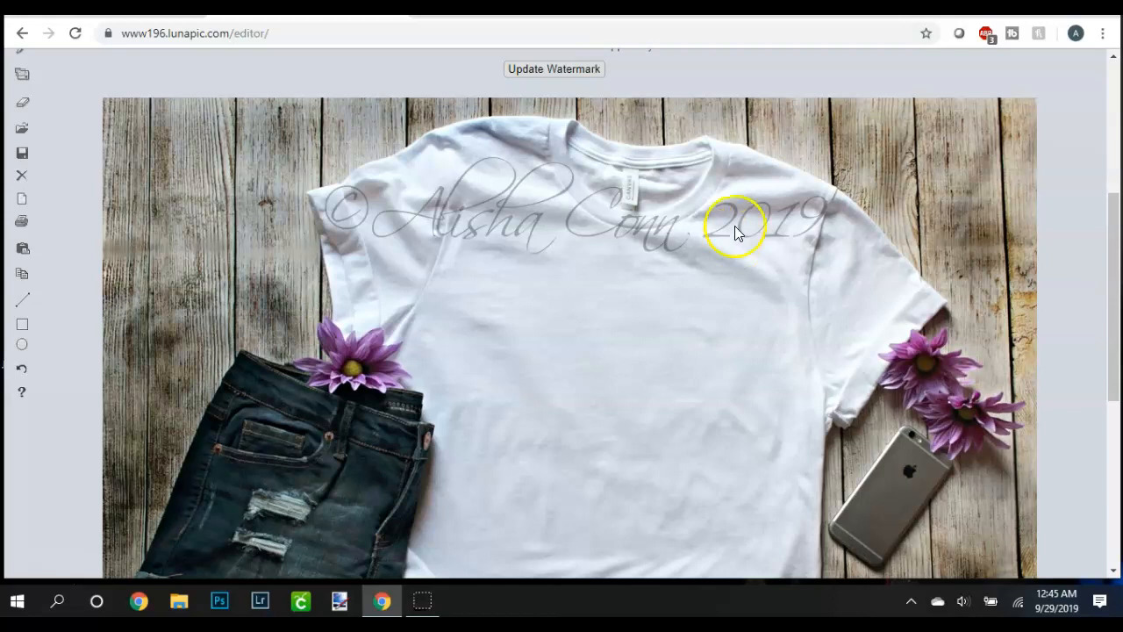
pyautogui.scroll(4, 671, 232)
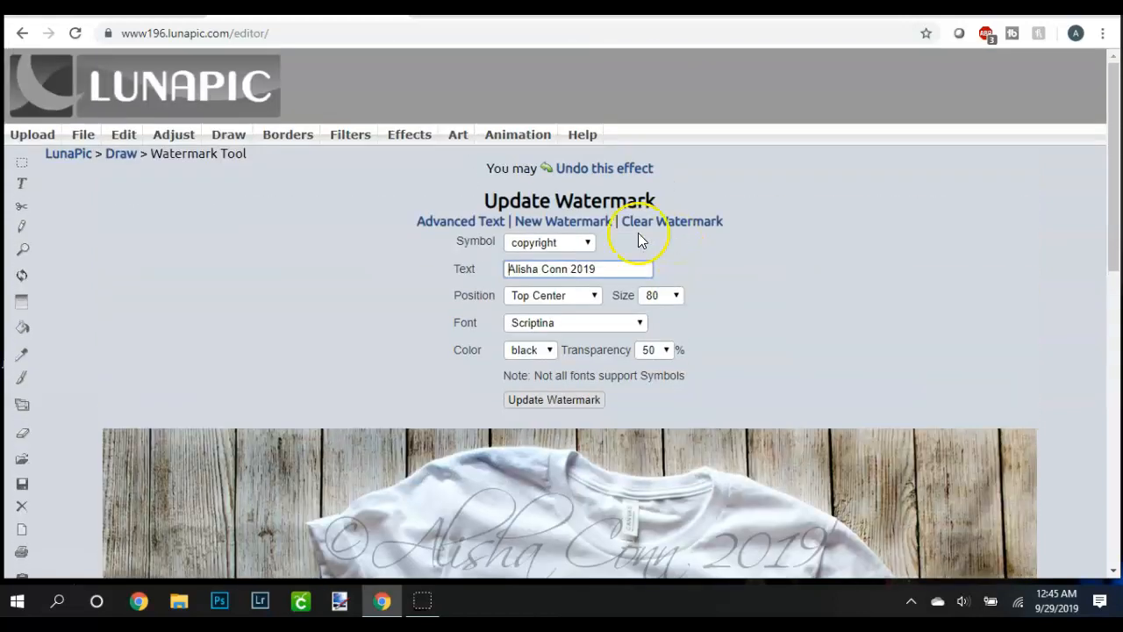
# Save the watermarked T-shirt picture to the computer as a JPG
pyautogui.click(83, 136)
pyautogui.click(91, 155)
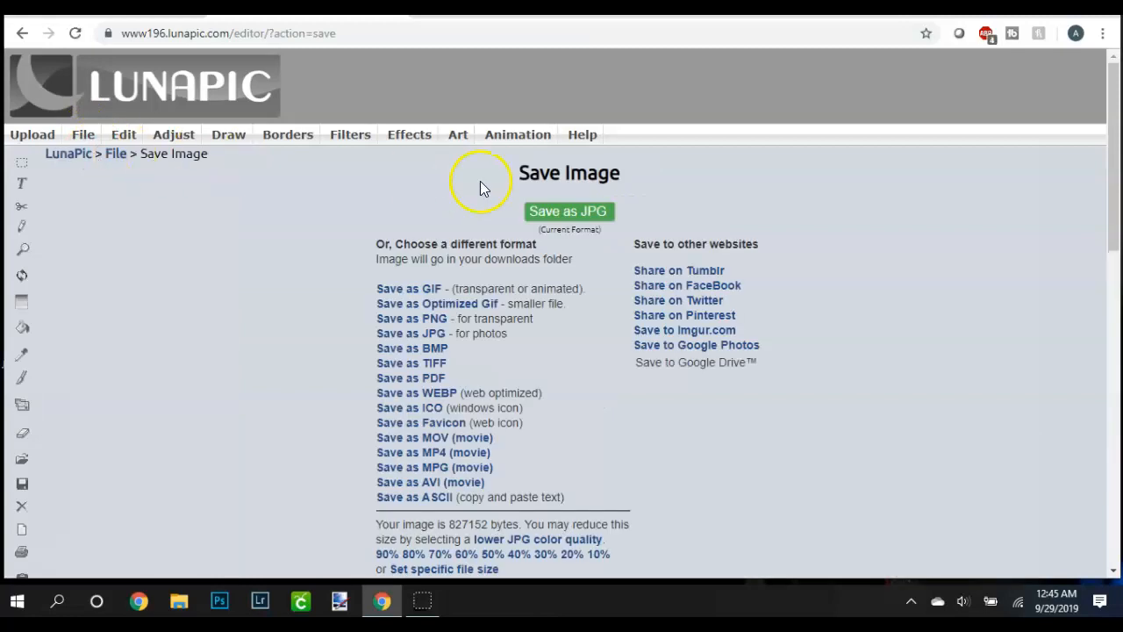
pyautogui.click(568, 214)
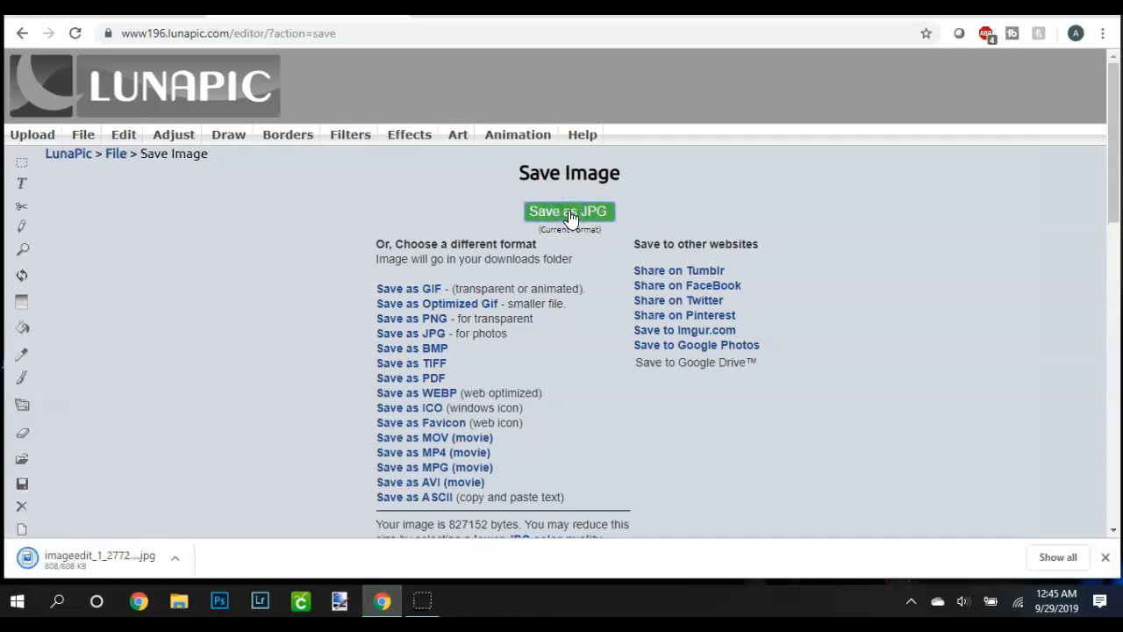
# View the downloaded JPG in Photos to check its watermark, and close the viewer
pyautogui.click(74, 562)
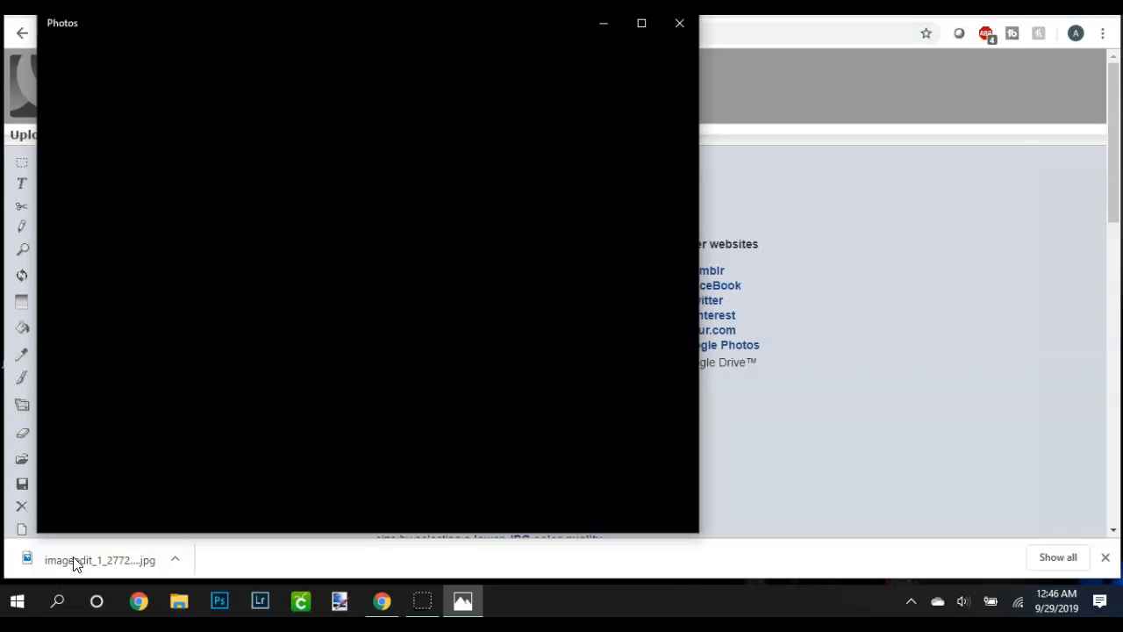
pyautogui.click(75, 561)
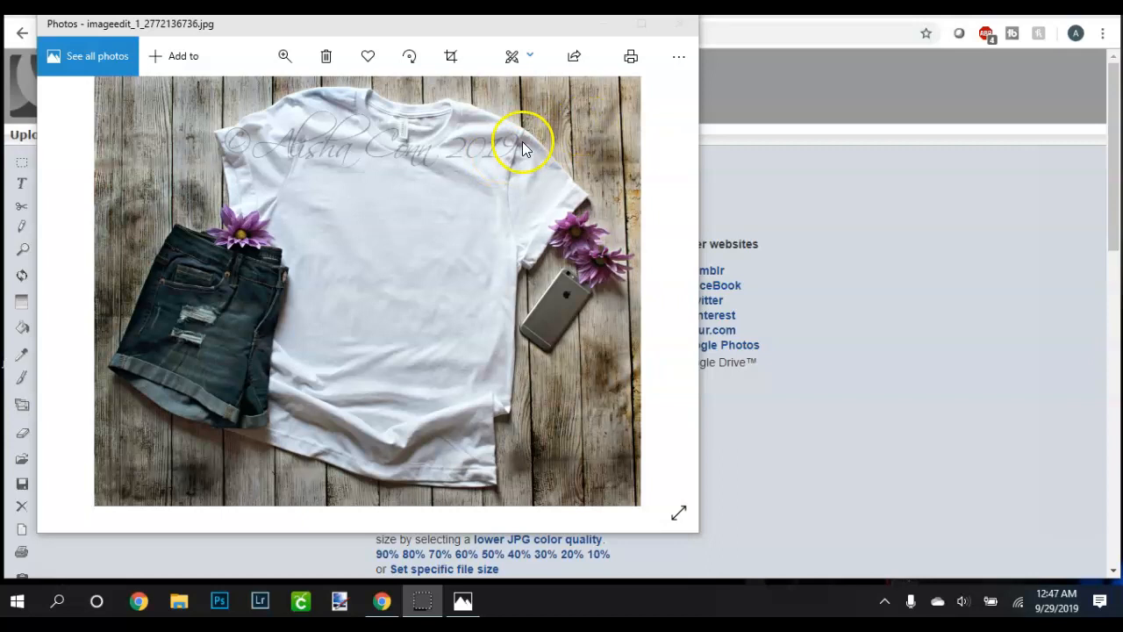
pyautogui.click(683, 24)
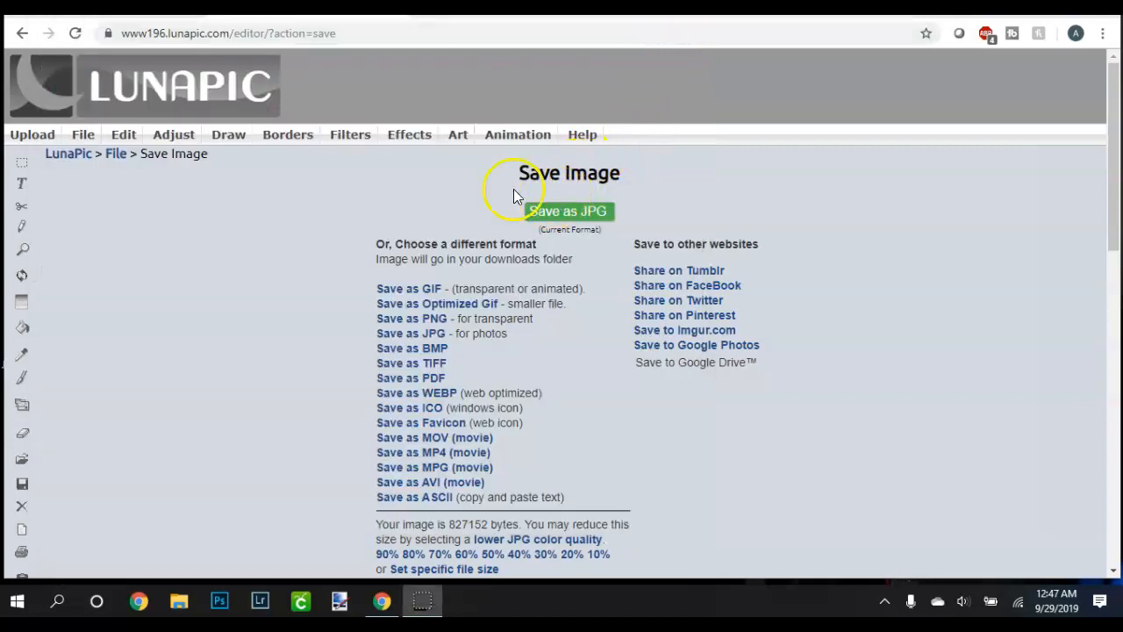
# Close the watermarked image in the editor and confirm its deletion
pyautogui.moveTo(90, 143)
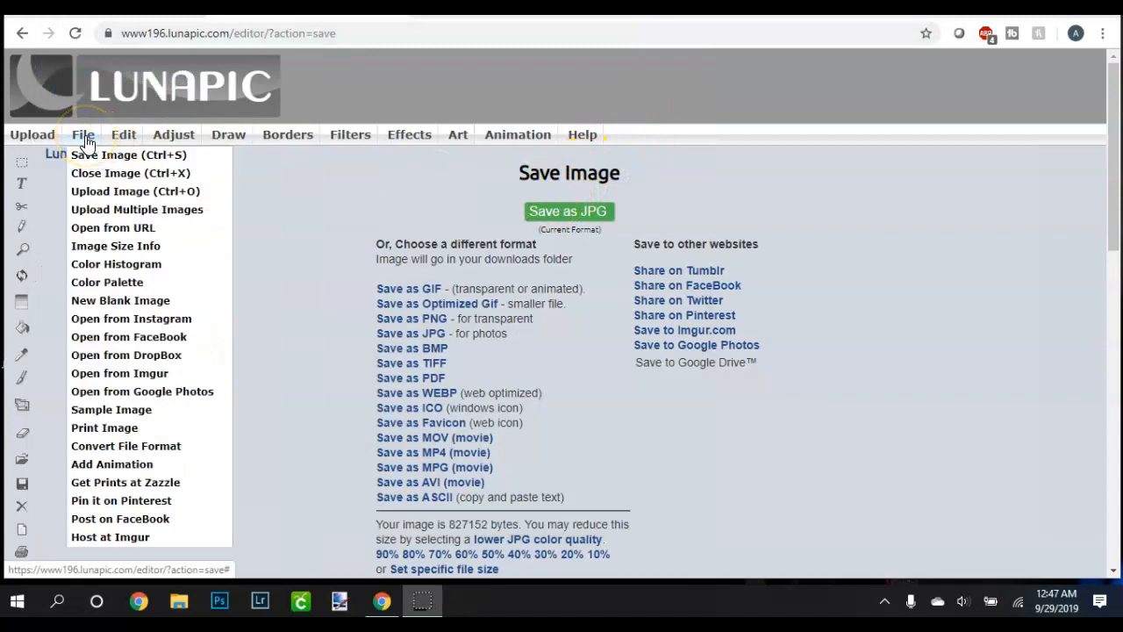
pyautogui.click(123, 138)
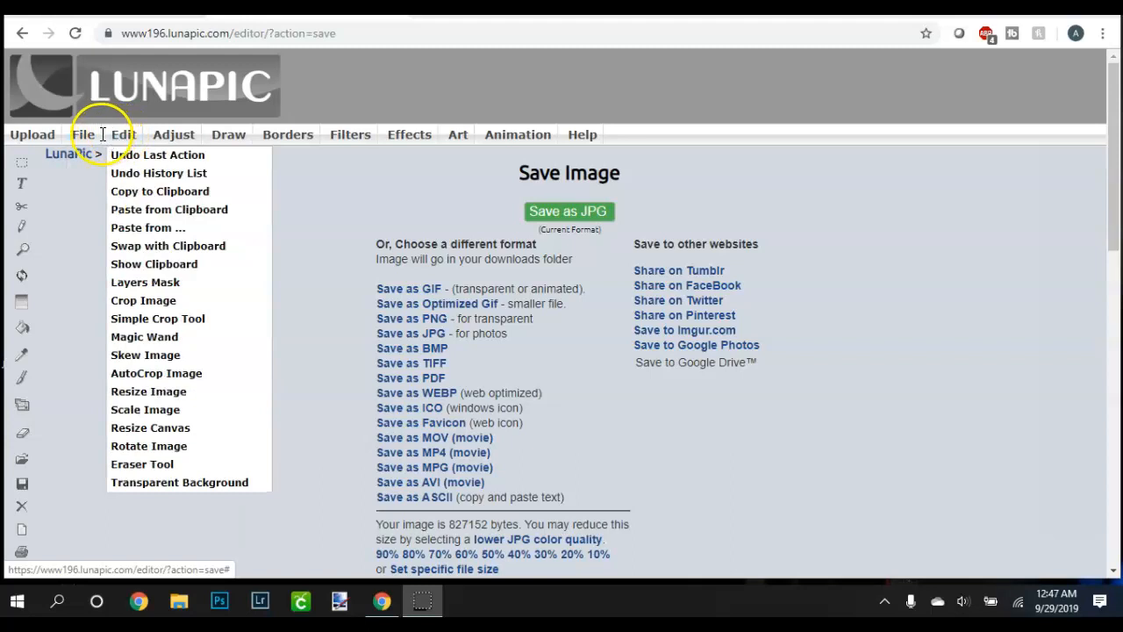
pyautogui.click(87, 138)
pyautogui.click(83, 174)
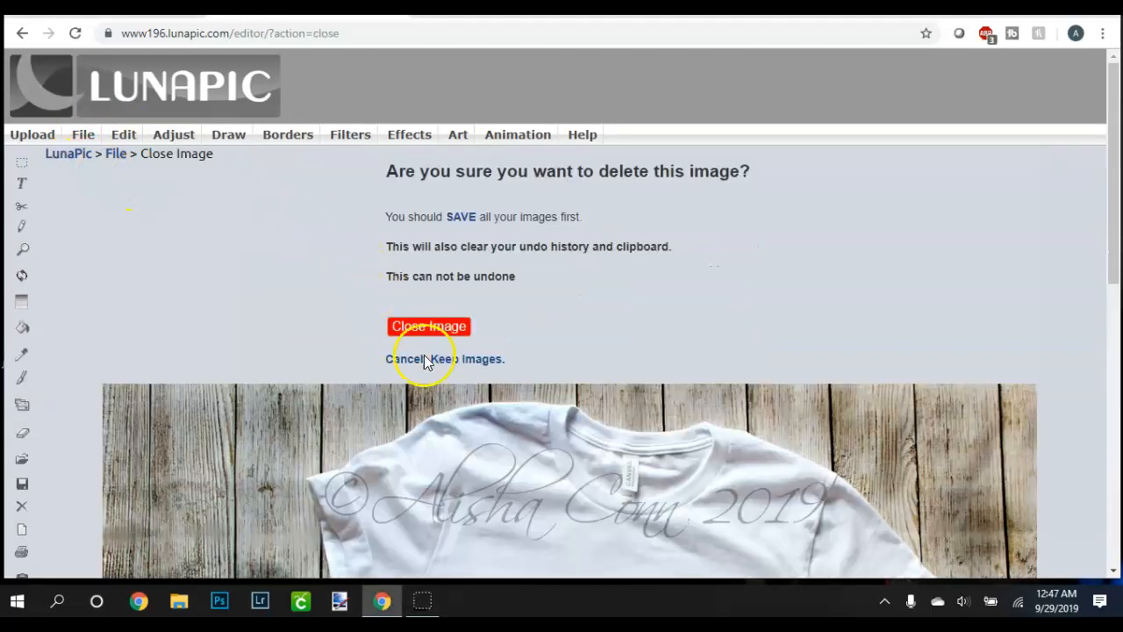
pyautogui.click(427, 330)
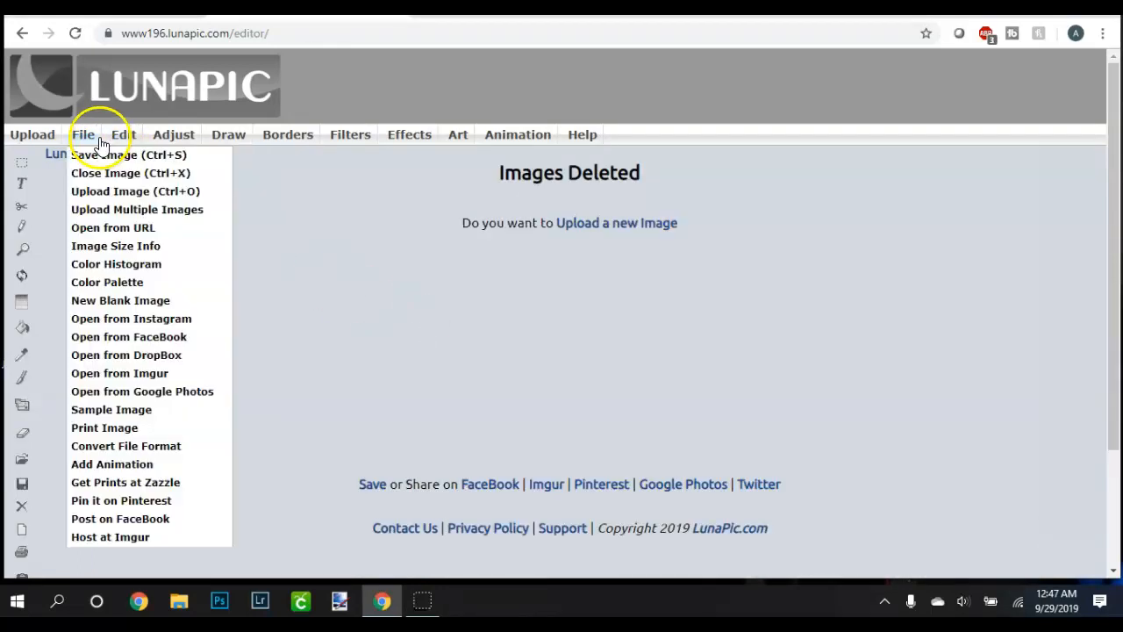
# Upload the unmarked T-shirt photo teemu2.JPG from the Desktop into the editor
pyautogui.moveTo(174, 134)
pyautogui.click(585, 223)
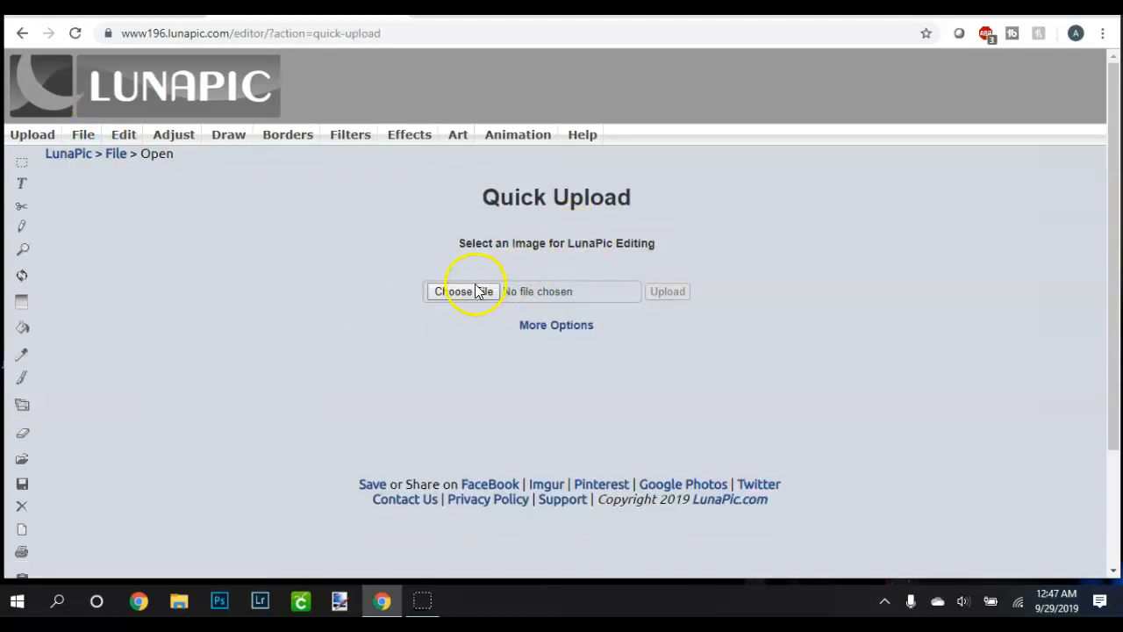
pyautogui.click(463, 292)
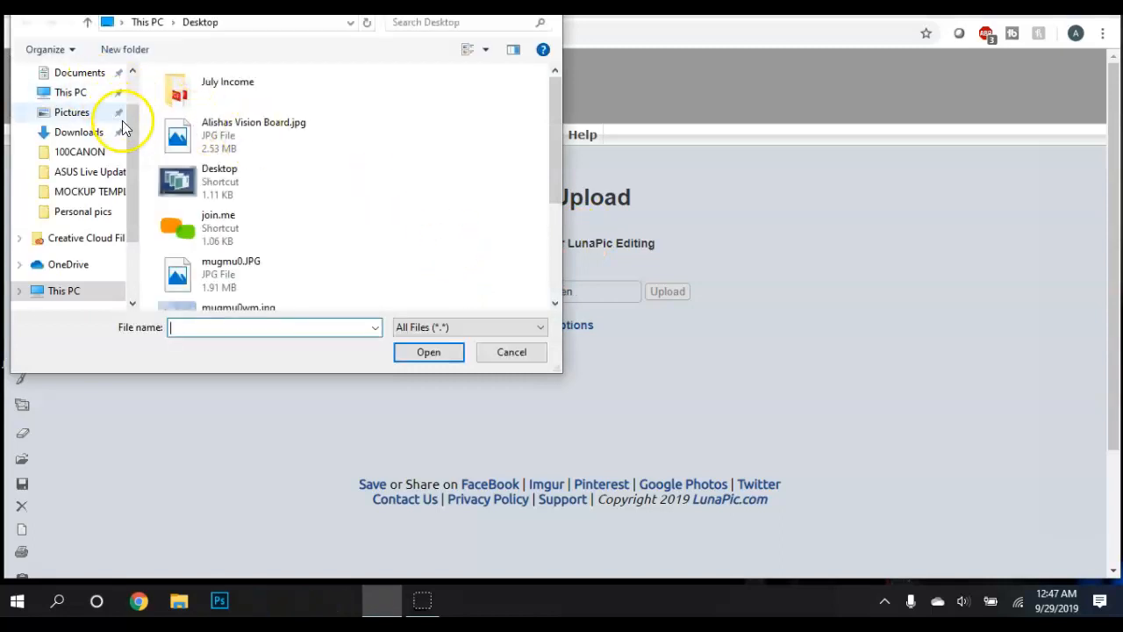
pyautogui.click(74, 106)
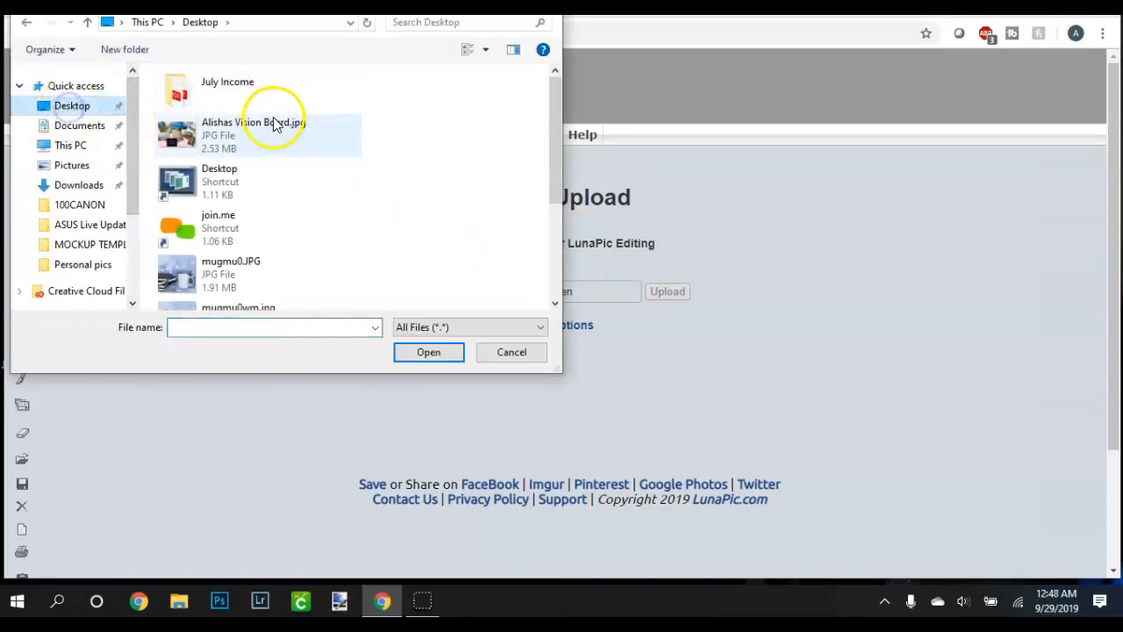
pyautogui.scroll(-2, 294, 130)
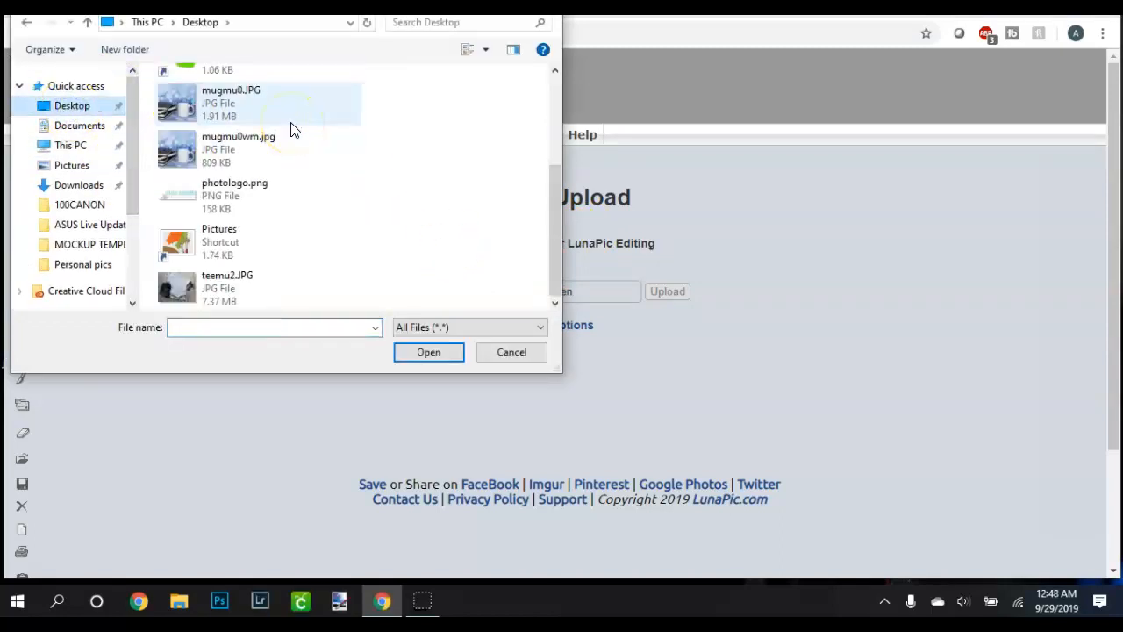
pyautogui.doubleClick(233, 283)
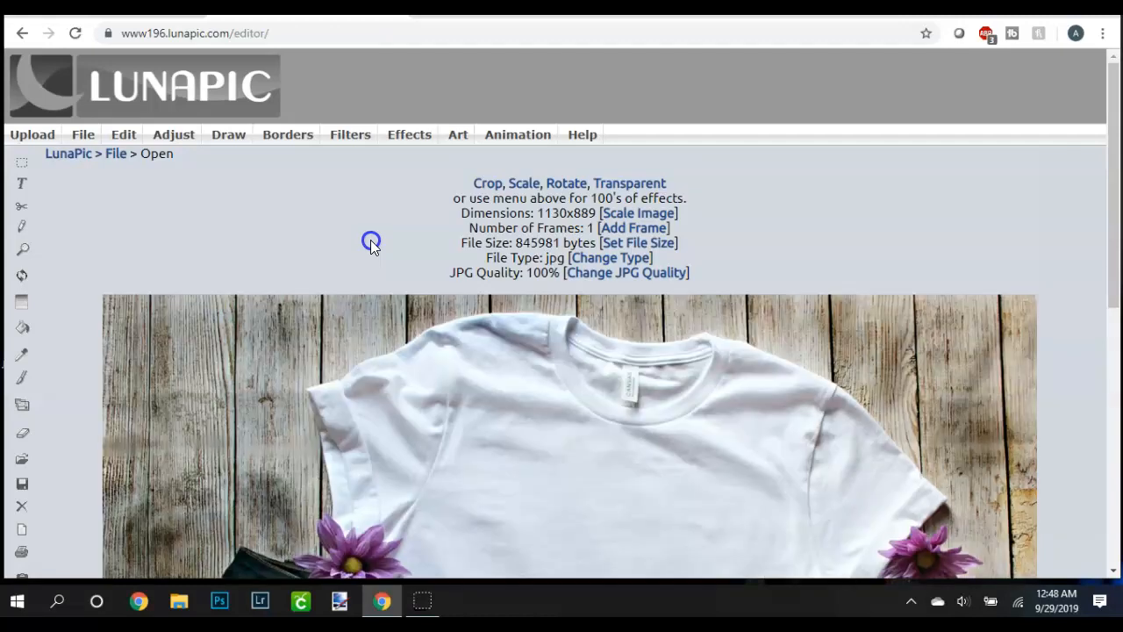
# Start a watermark on the uploaded photo with the copyright symbol and the owner's full name followed by 2019
pyautogui.scroll(-2, 410, 268)
pyautogui.scroll(2, 410, 270)
pyautogui.moveTo(229, 139)
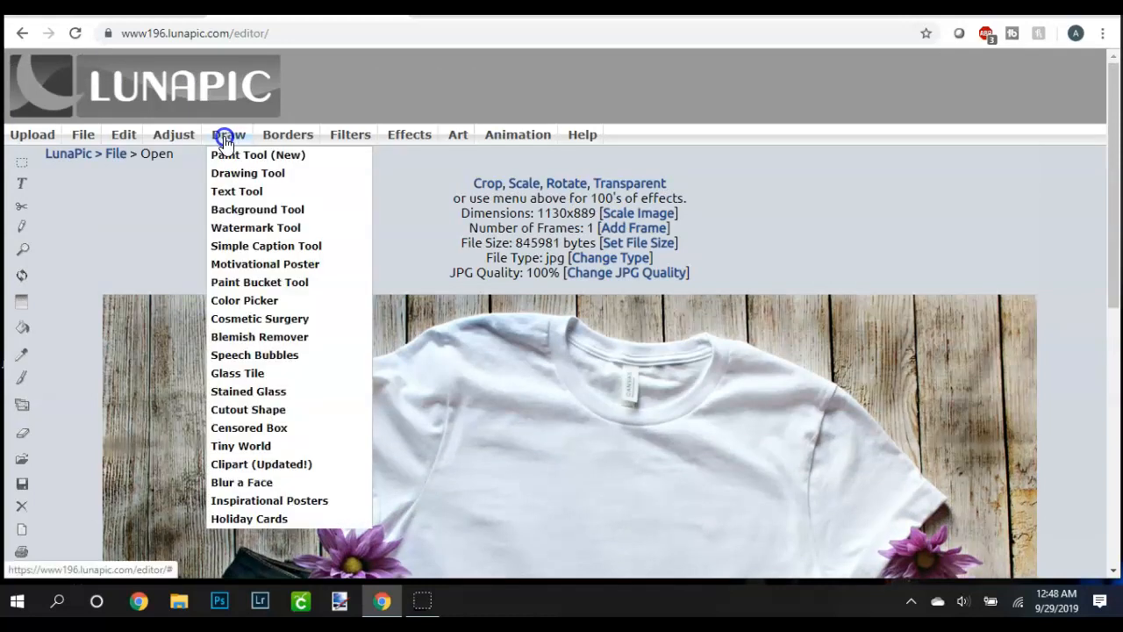
pyautogui.click(239, 228)
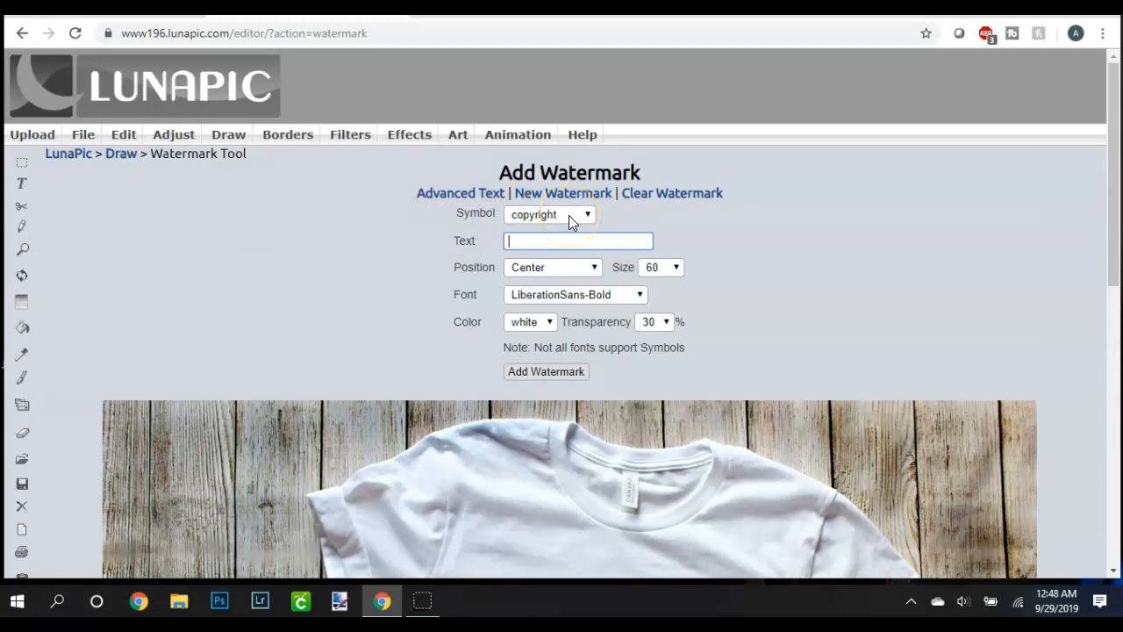
pyautogui.click(558, 239)
pyautogui.click(550, 272)
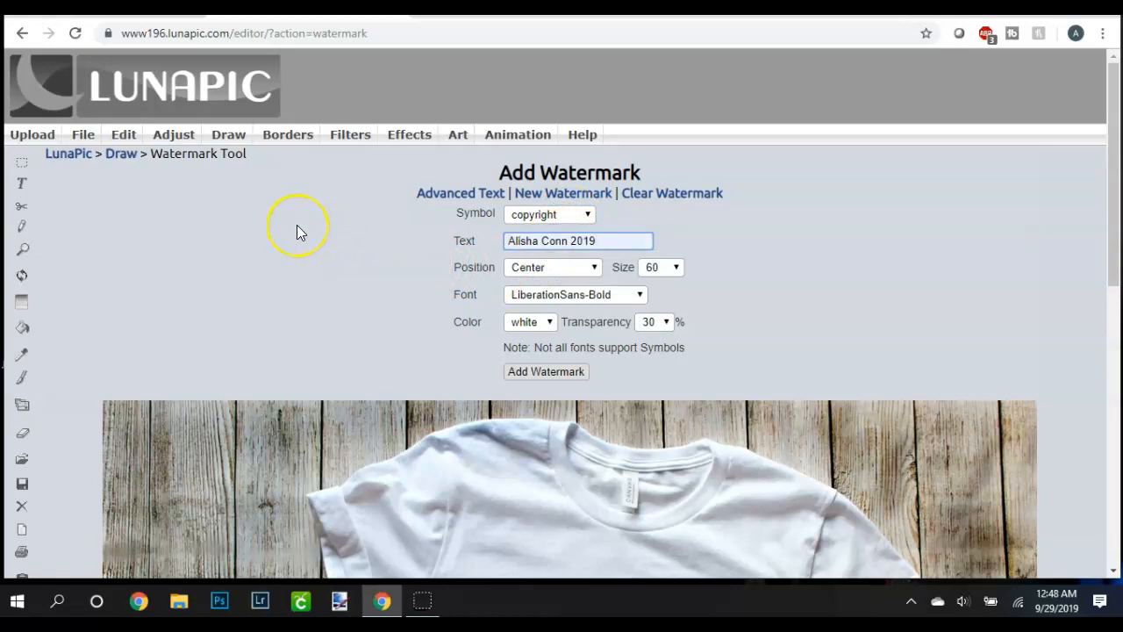
# Set the new watermark's position to Top Center and its size to 70
pyautogui.click(584, 268)
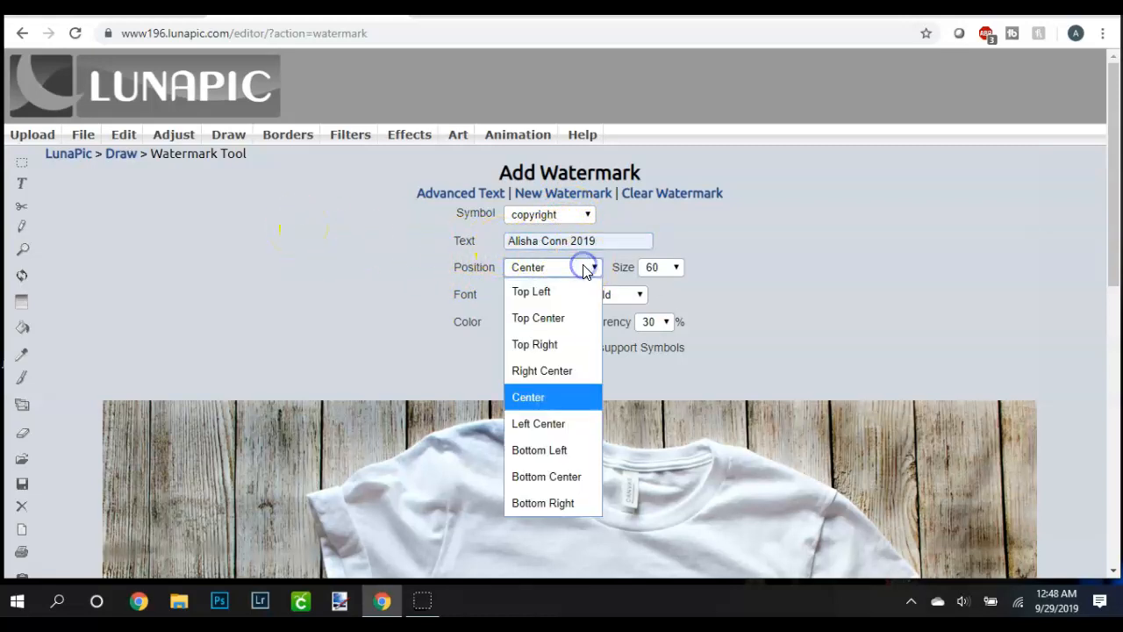
pyautogui.click(558, 321)
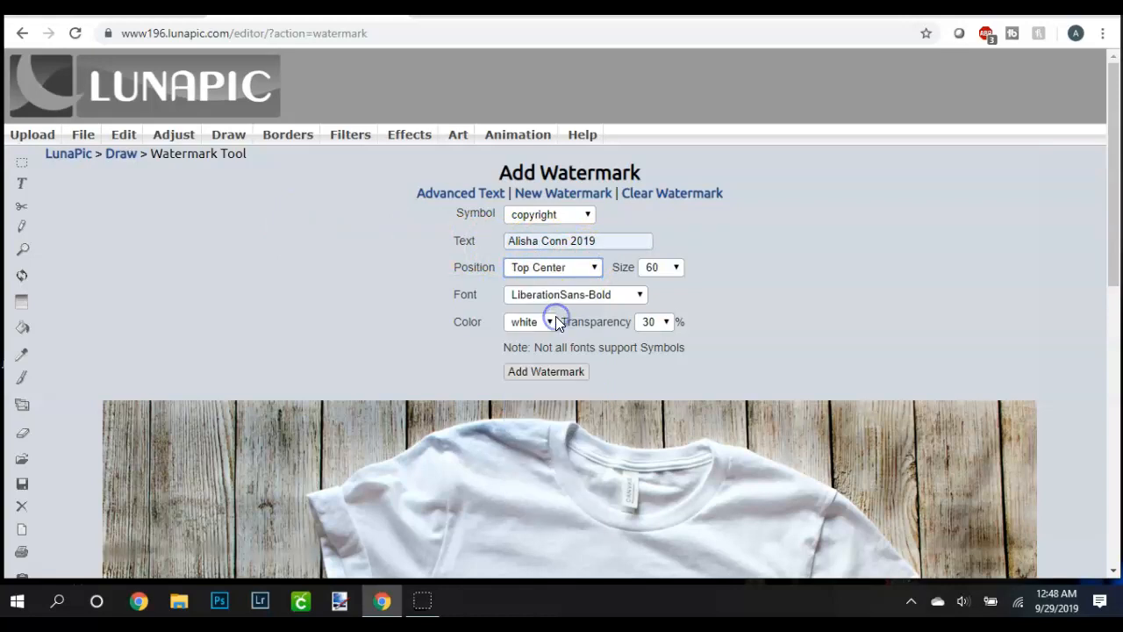
pyautogui.click(669, 268)
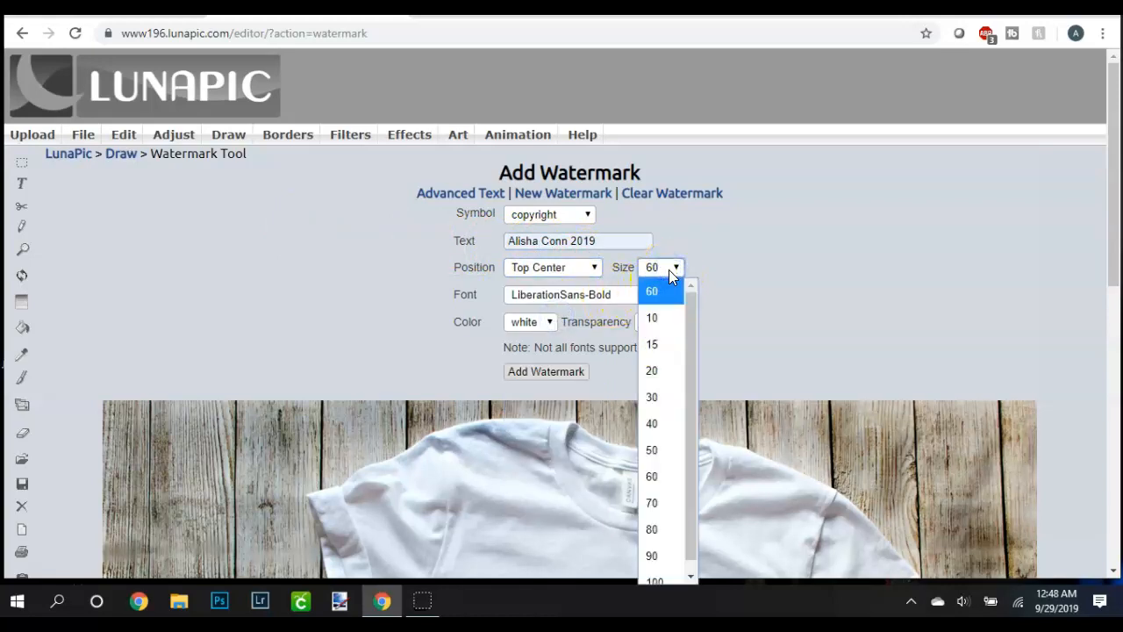
pyautogui.click(667, 501)
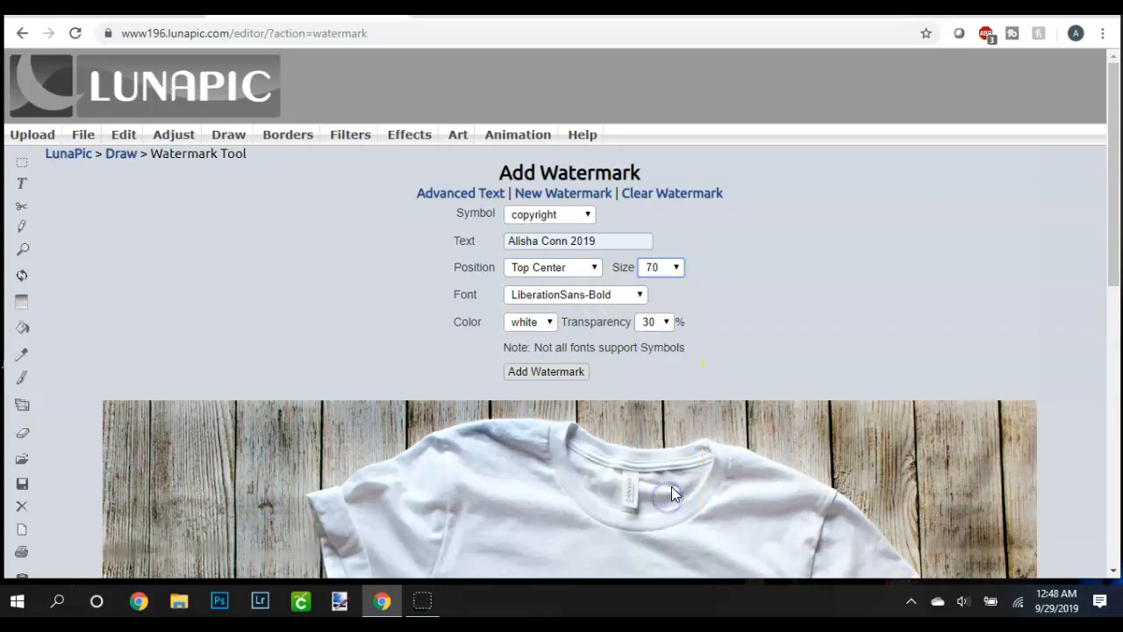
# Set the new watermark's font to Scriptina
pyautogui.click(642, 296)
pyautogui.scroll(-1, 589, 269)
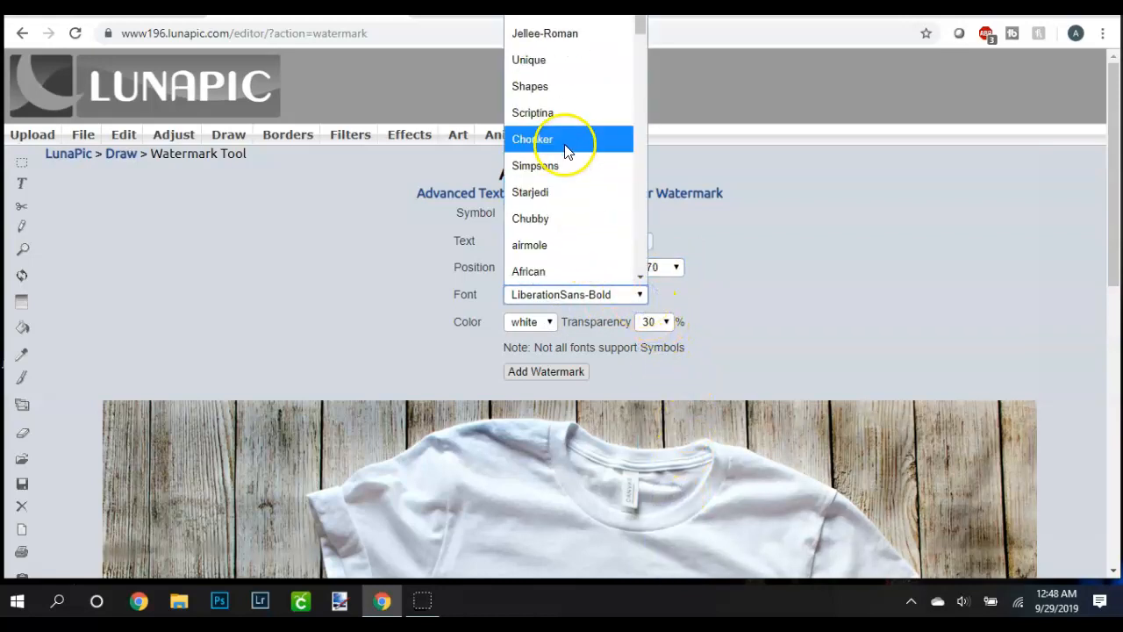
pyautogui.click(551, 115)
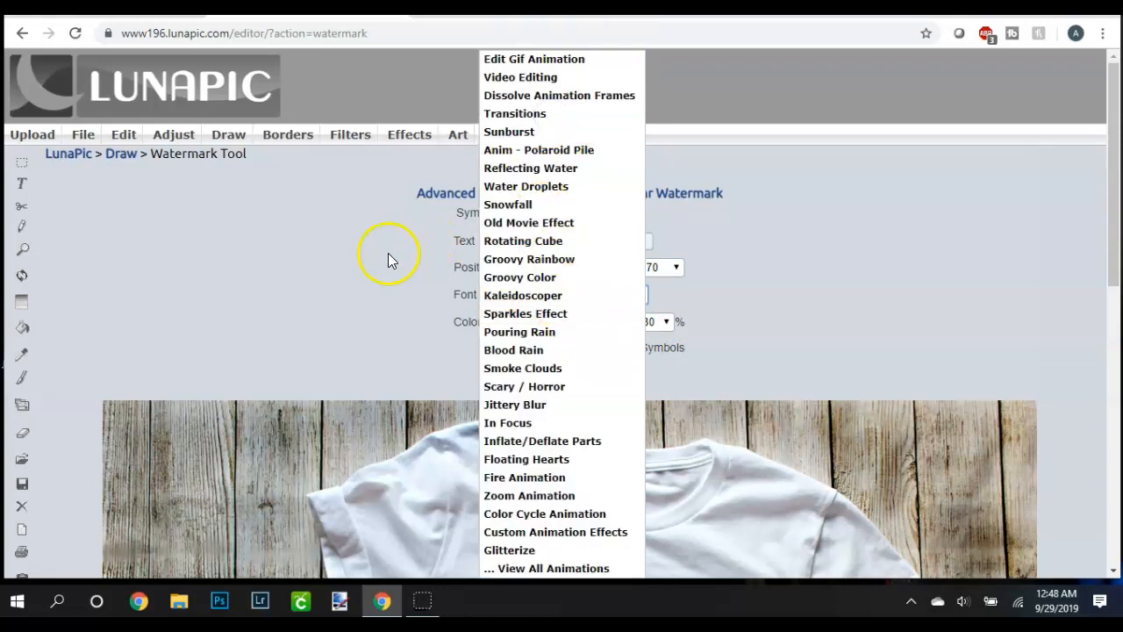
pyautogui.click(378, 256)
# Set the new watermark's color to black and its transparency to 20%
pyautogui.click(542, 322)
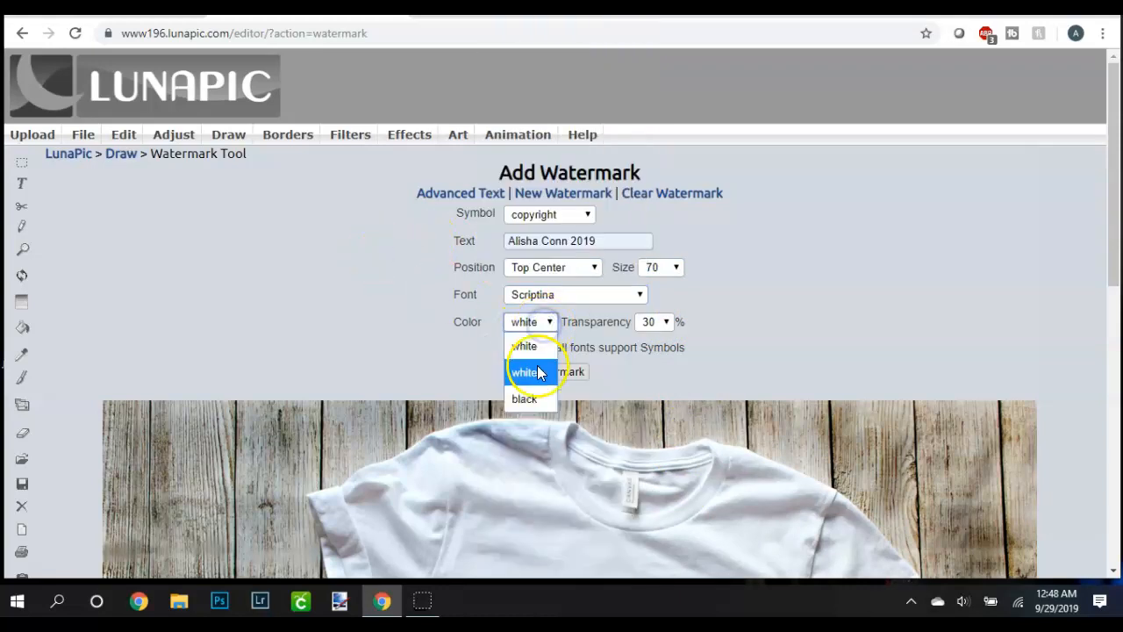
pyautogui.click(531, 400)
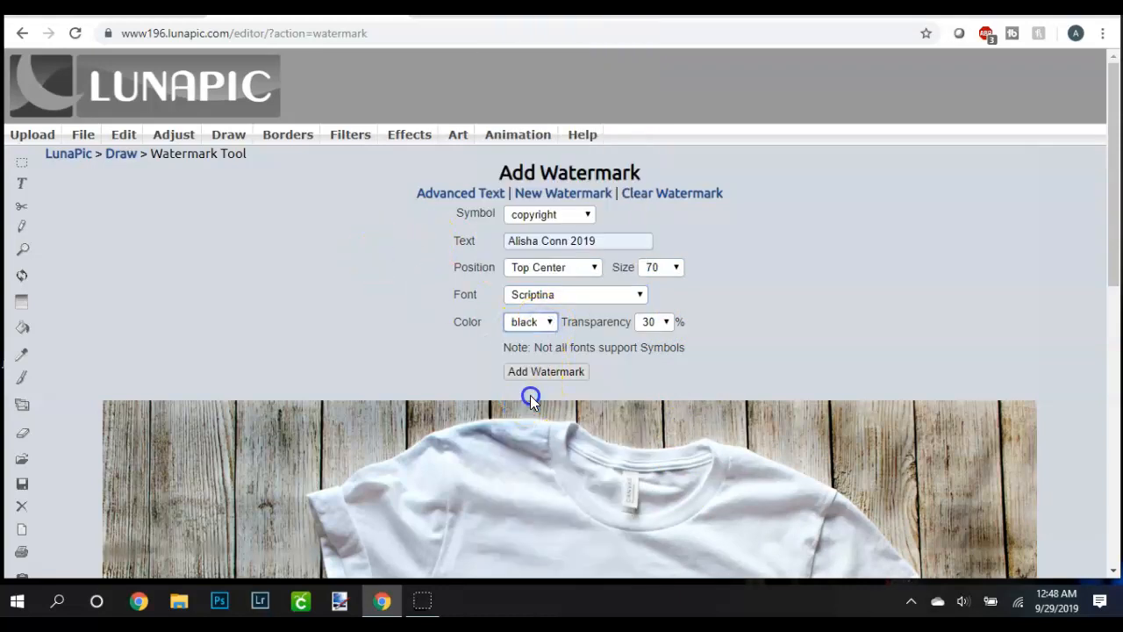
pyautogui.click(667, 324)
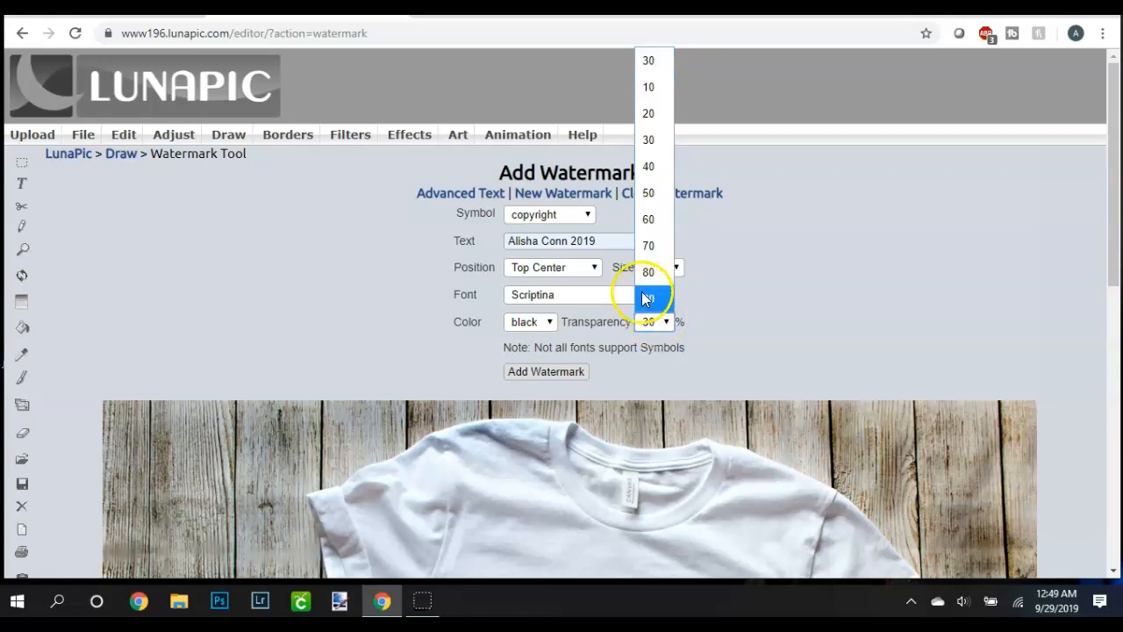
pyautogui.click(646, 115)
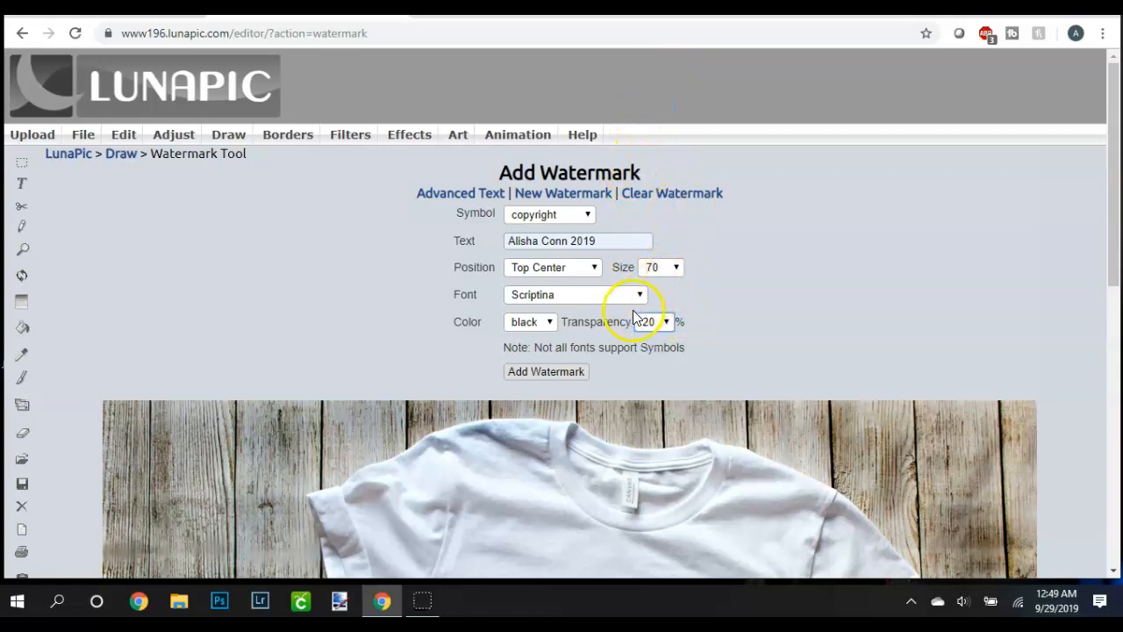
# Add the configured copyright watermark to the T-shirt photo and check how it sits on the shirt
pyautogui.click(554, 371)
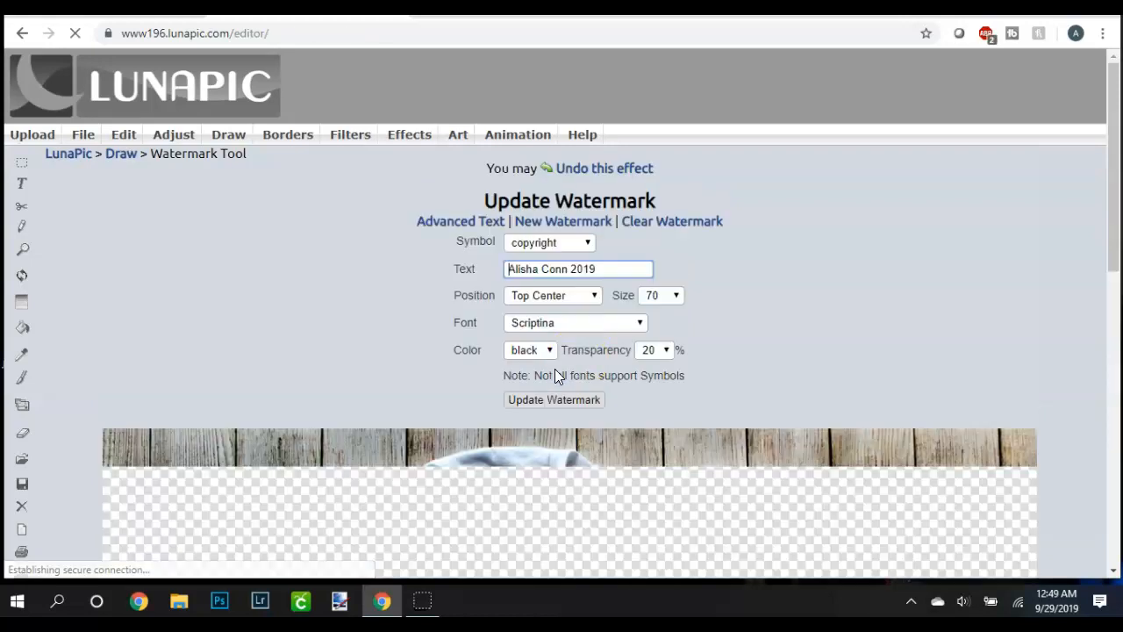
pyautogui.scroll(-2, 618, 335)
pyautogui.scroll(-2, 725, 361)
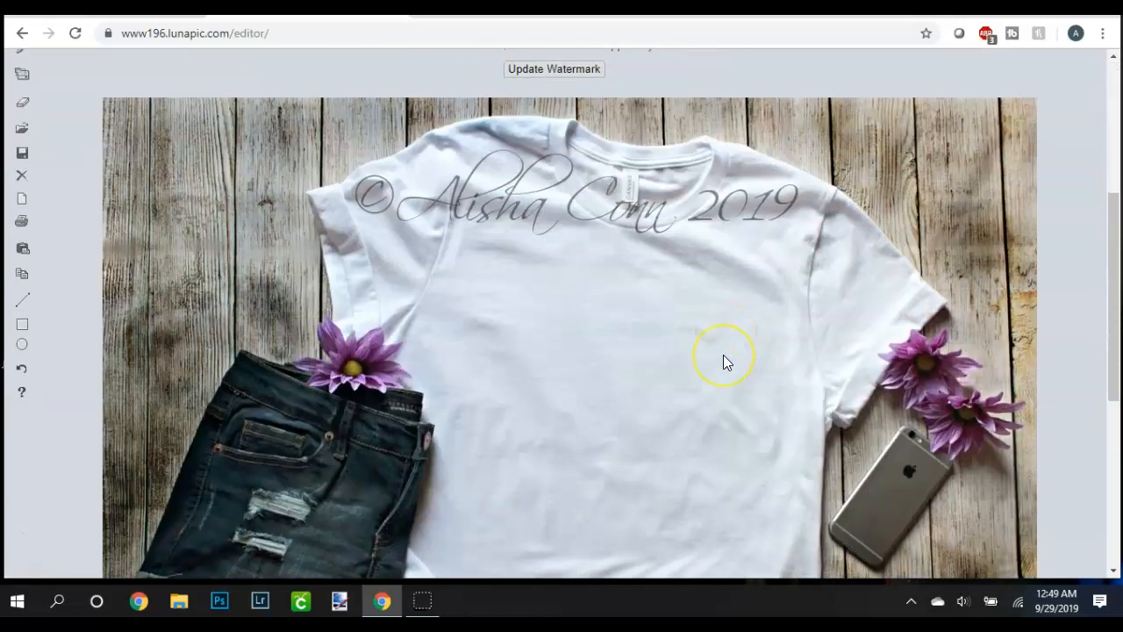
pyautogui.scroll(1, 724, 362)
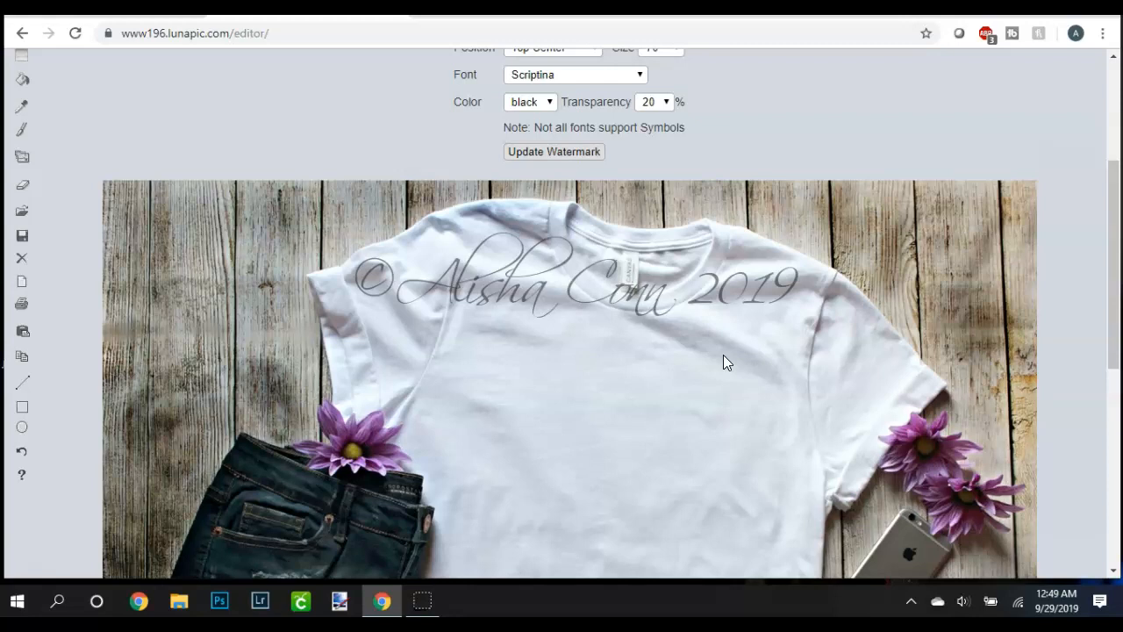
pyautogui.scroll(2, 723, 355)
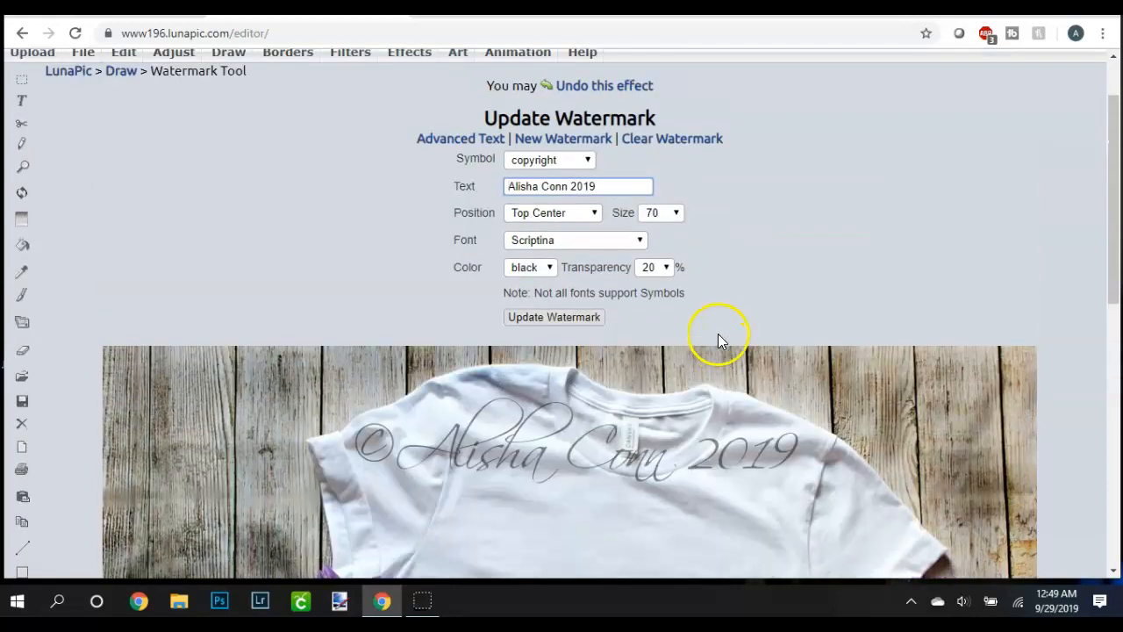
# Set the watermark's size to 80, update it on the photo and check its placement across the shirt
pyautogui.click(672, 216)
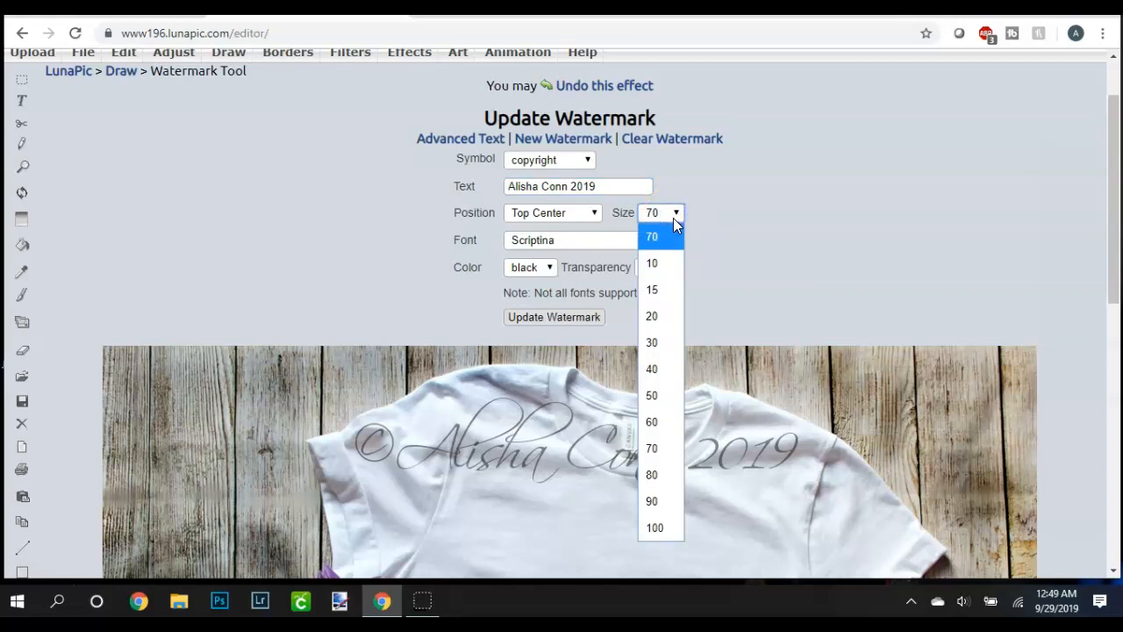
pyautogui.click(656, 471)
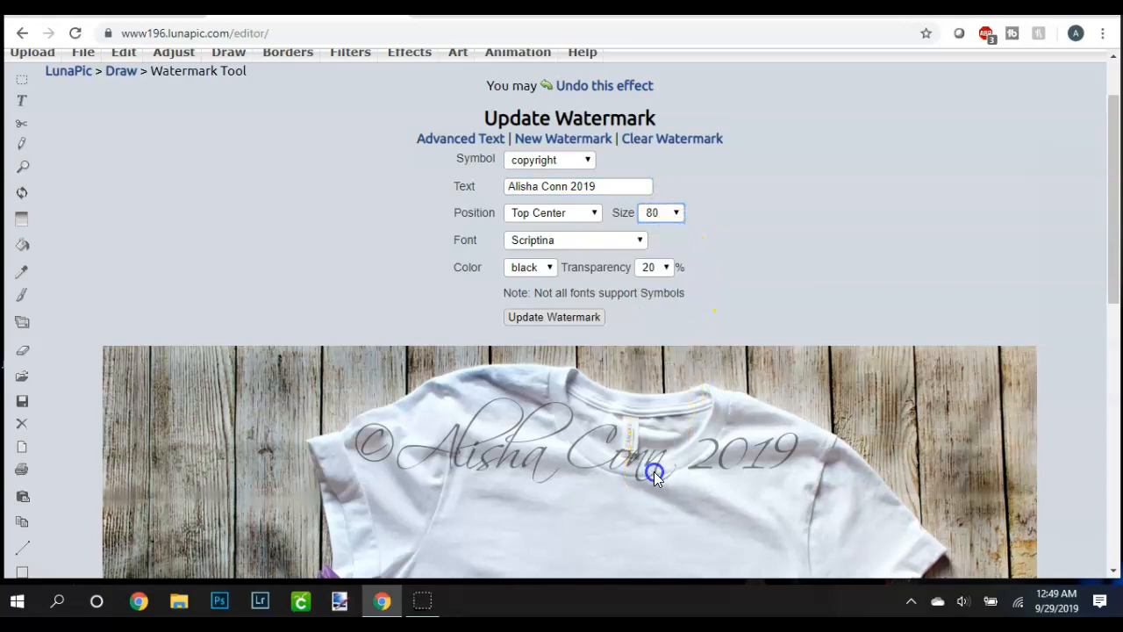
pyautogui.click(562, 319)
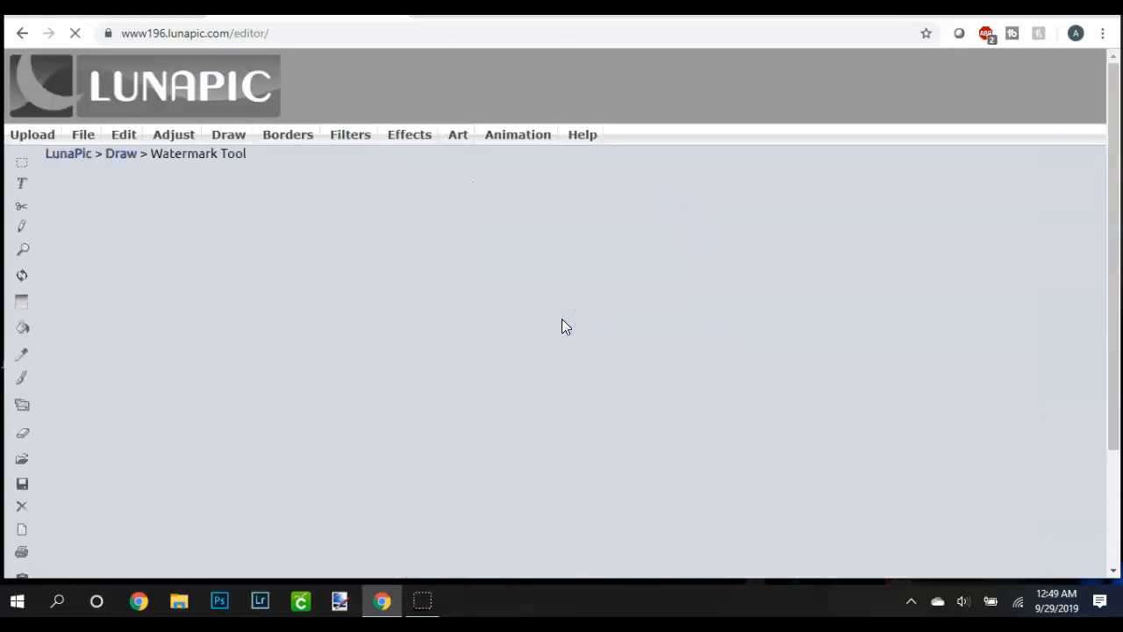
pyautogui.scroll(-1, 701, 300)
pyautogui.scroll(-3, 701, 300)
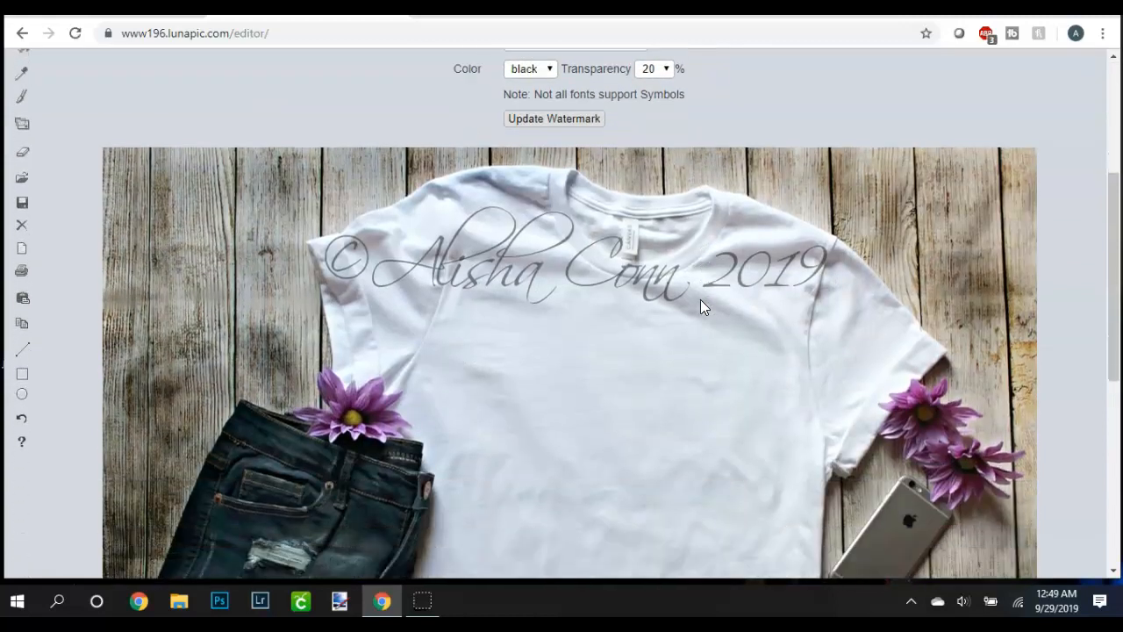
pyautogui.scroll(-1, 701, 300)
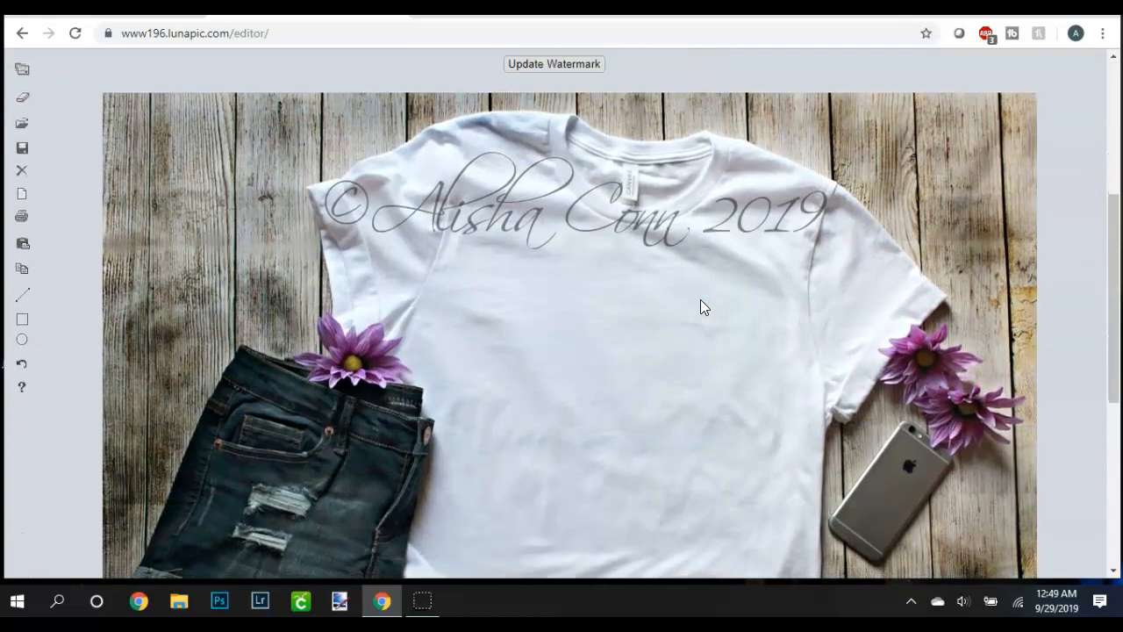
pyautogui.scroll(1, 701, 300)
pyautogui.scroll(3, 700, 299)
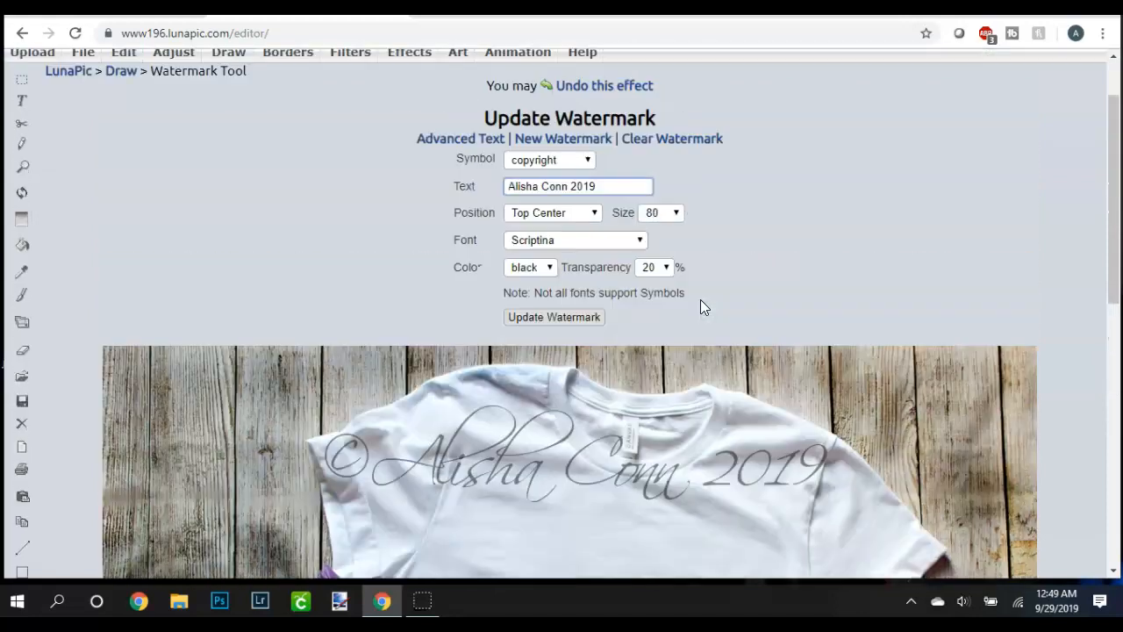
pyautogui.scroll(1, 689, 303)
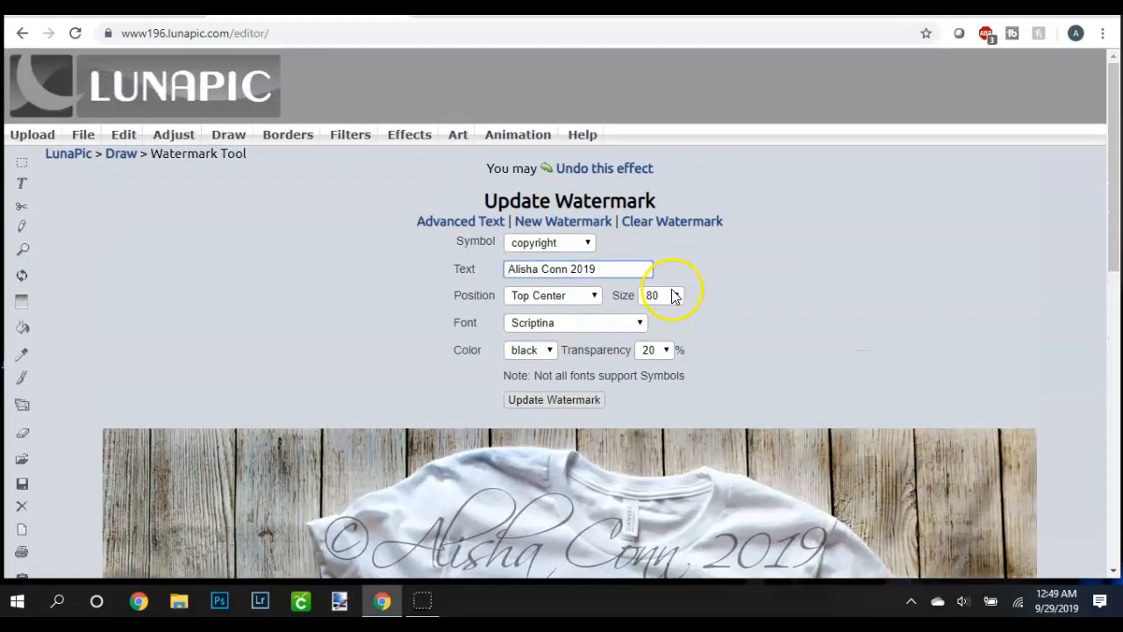
# Save the watermarked photo as JPG and open the downloaded file in Photos
pyautogui.moveTo(84, 136)
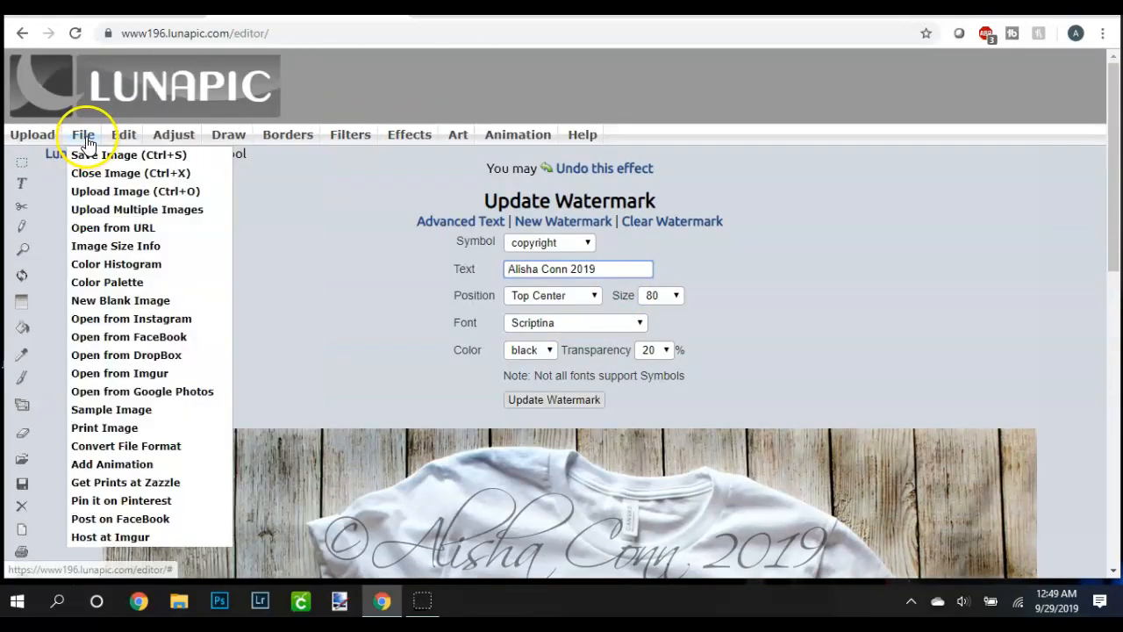
pyautogui.click(91, 163)
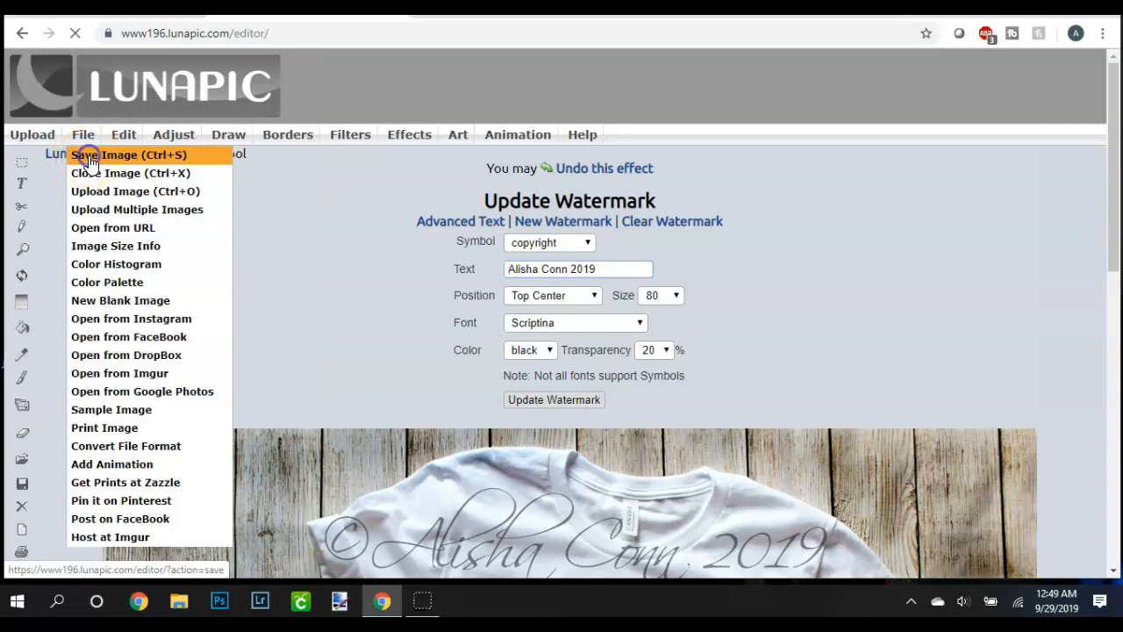
pyautogui.click(568, 213)
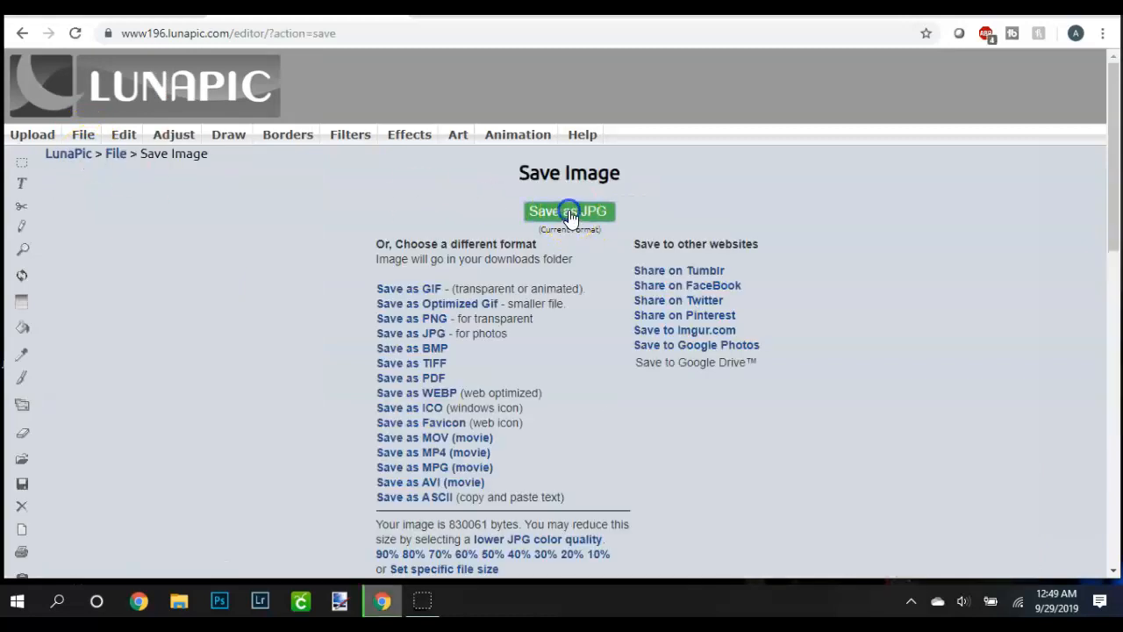
pyautogui.click(98, 562)
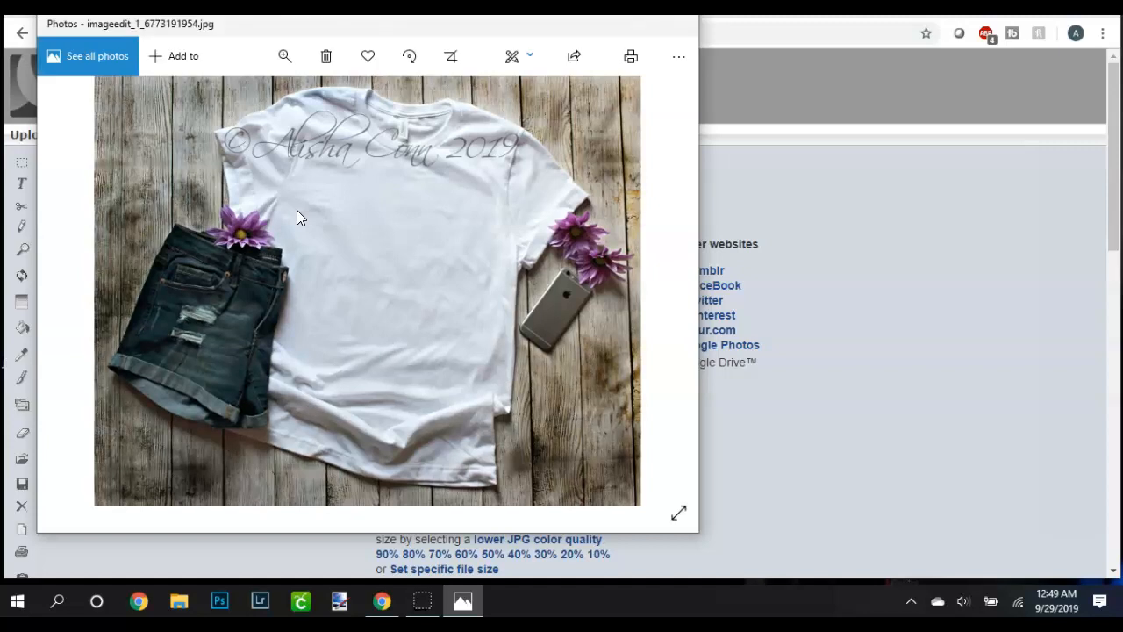
# Save a copy of the downloaded image to the Desktop as teemu2wm in JPG format
pyautogui.click(674, 60)
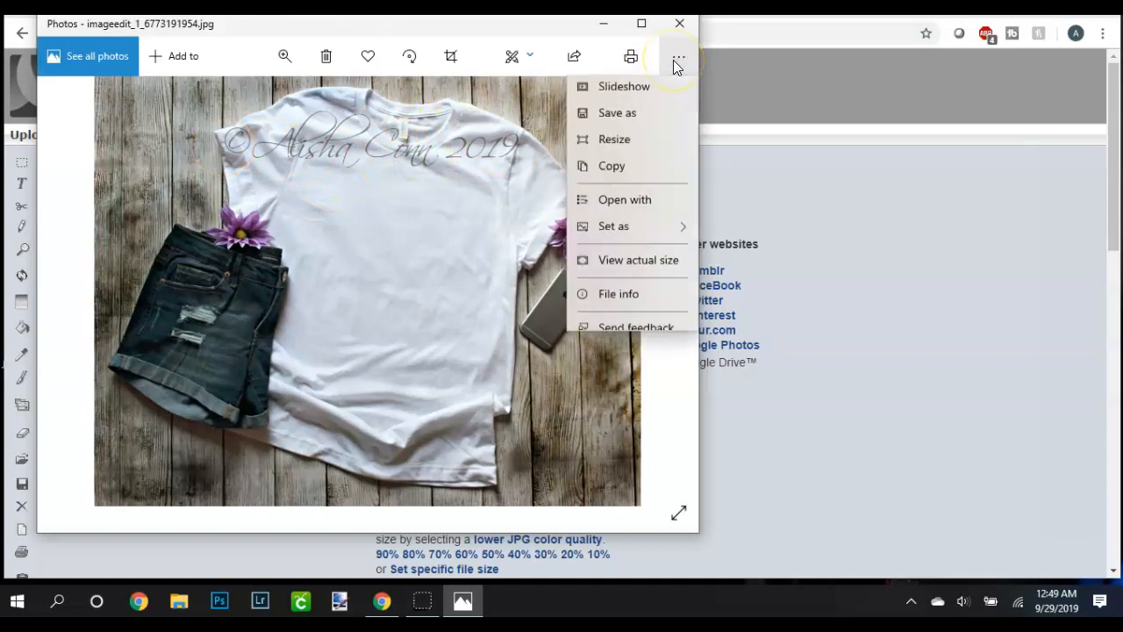
pyautogui.click(636, 114)
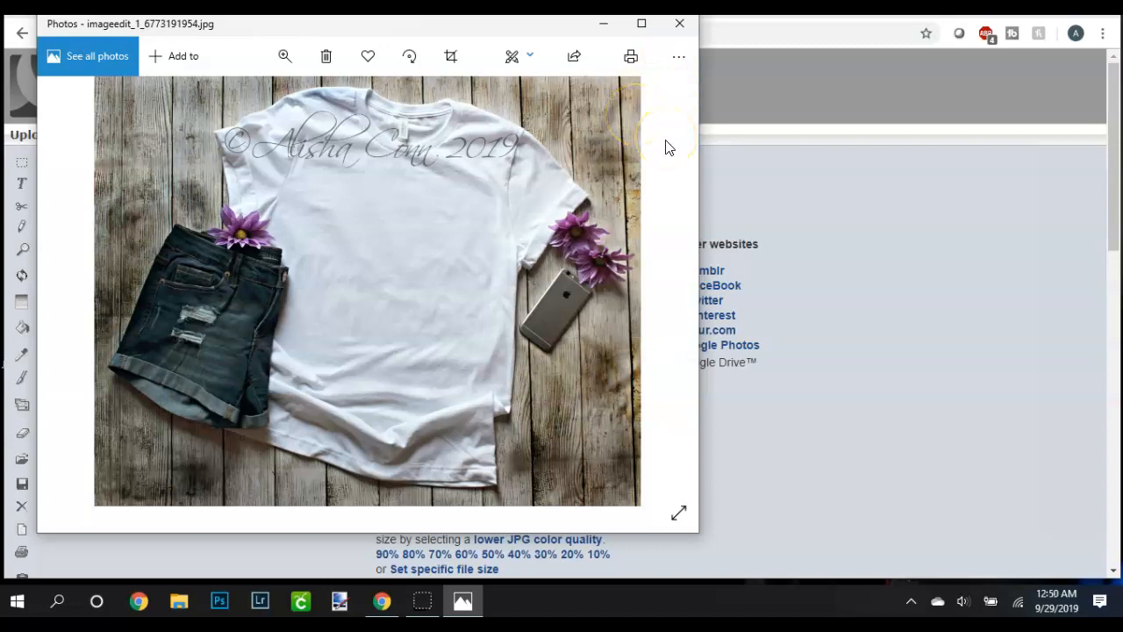
pyautogui.click(576, 139)
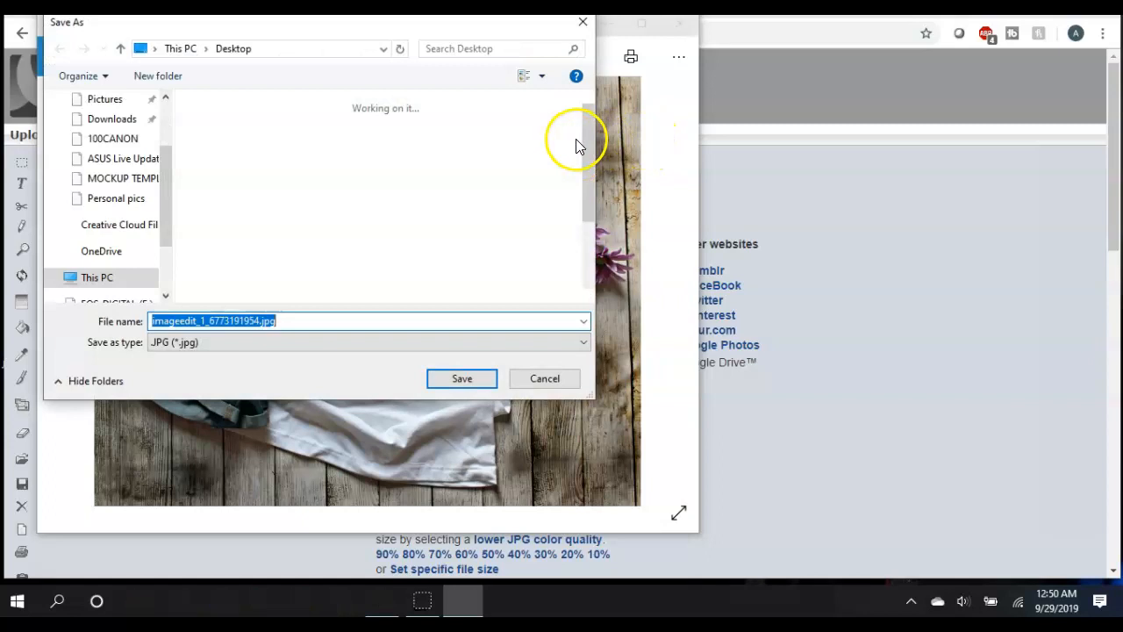
pyautogui.press('BackSpace')
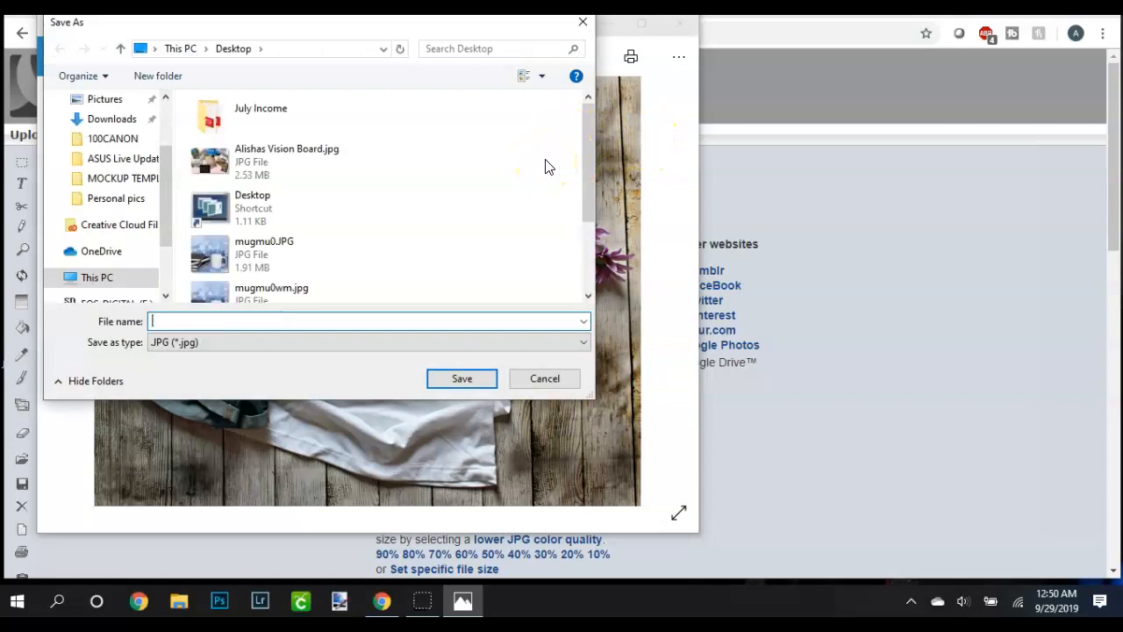
pyautogui.scroll(-3, 465, 195)
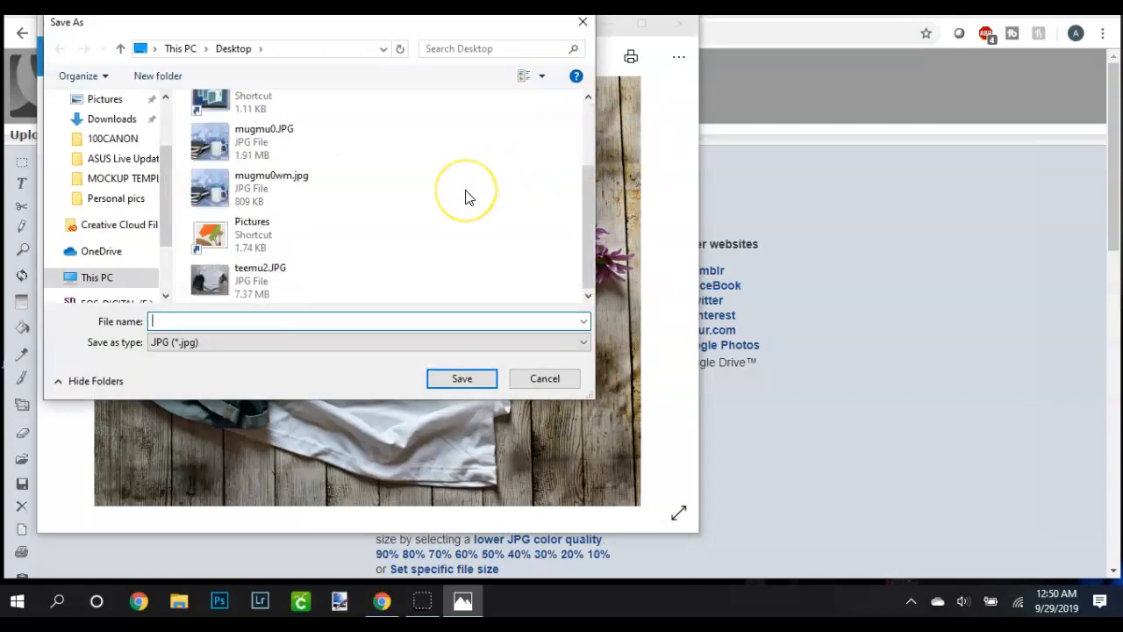
pyautogui.write('t')
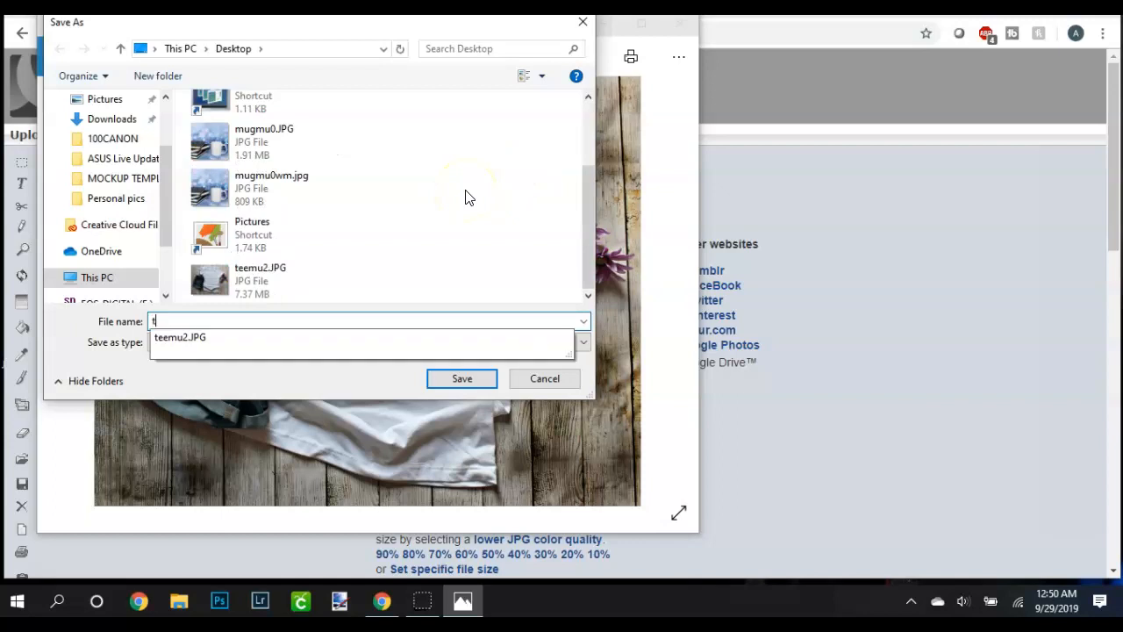
pyautogui.write('eemu2wm')
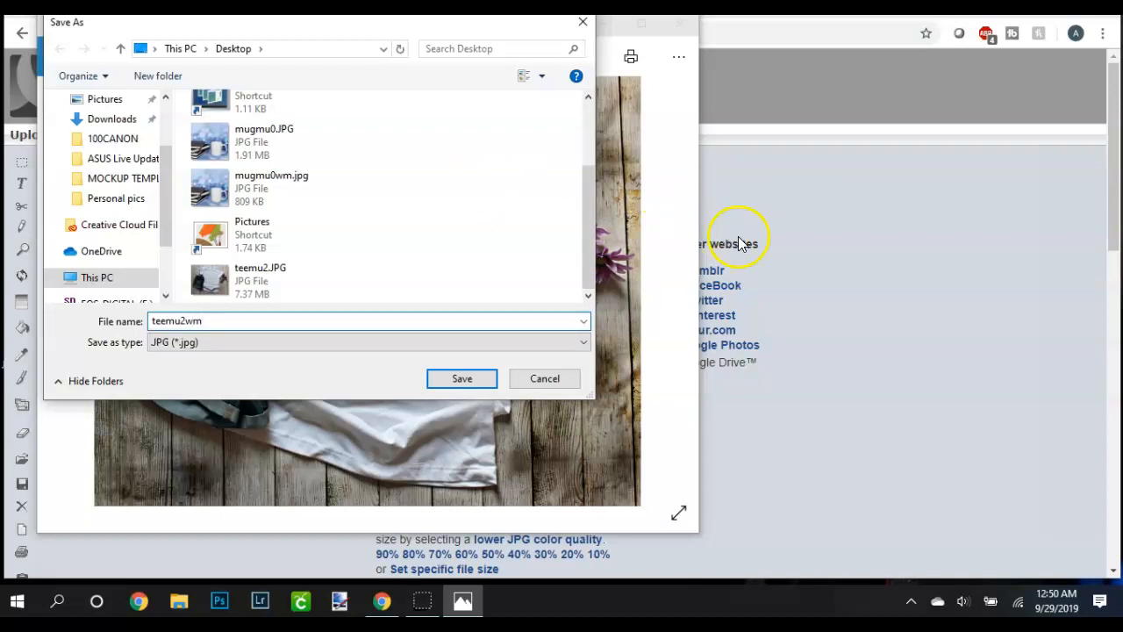
pyautogui.click(455, 379)
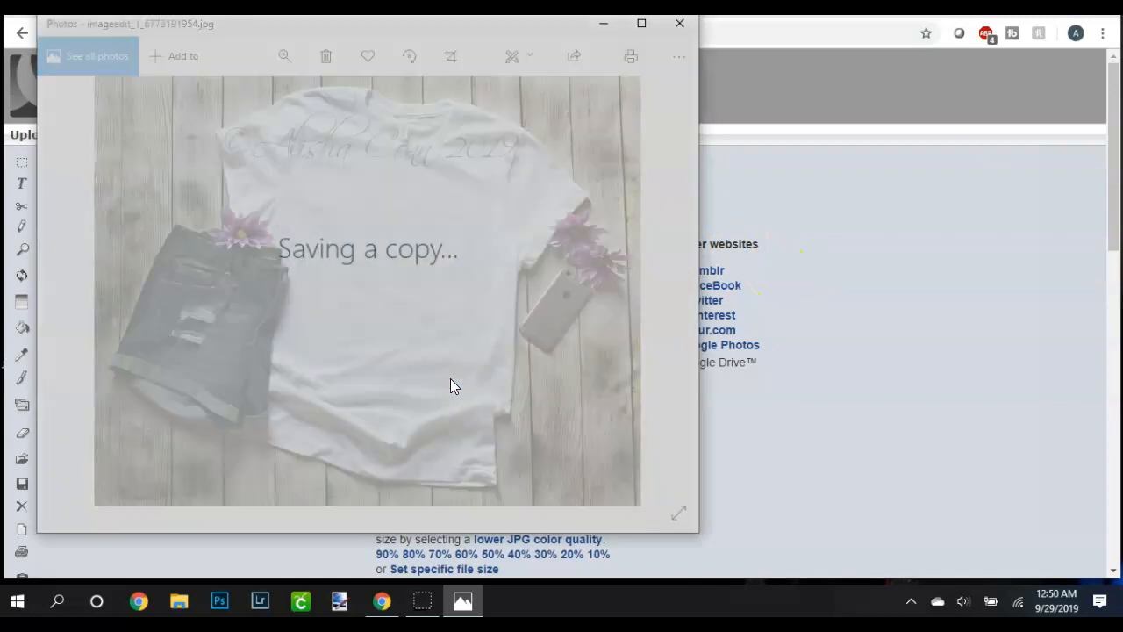